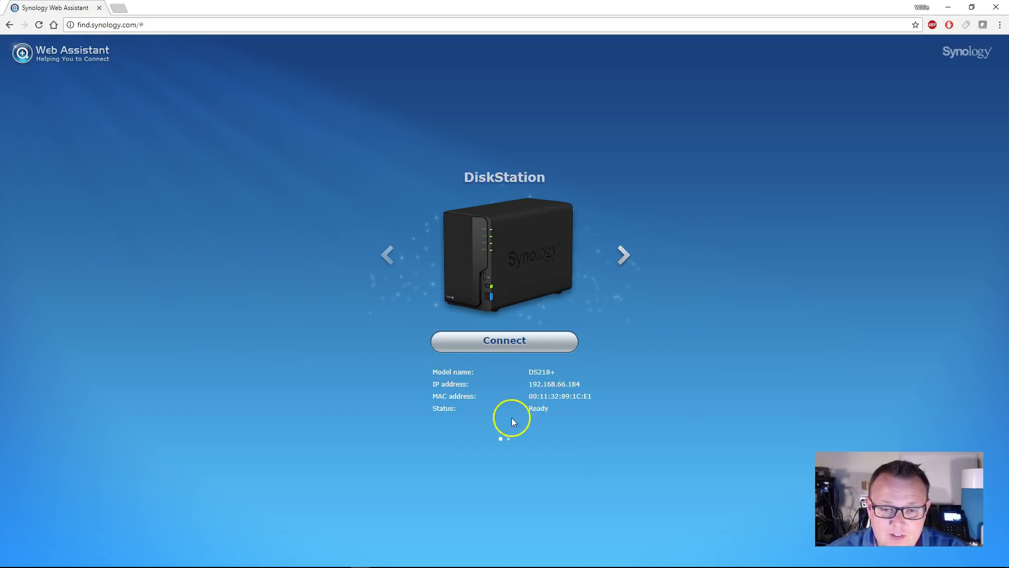
# - Connect to the DS218+ and create the administrator account for server h5ds218-1, declining location sharing
pyautogui.click(500, 340)
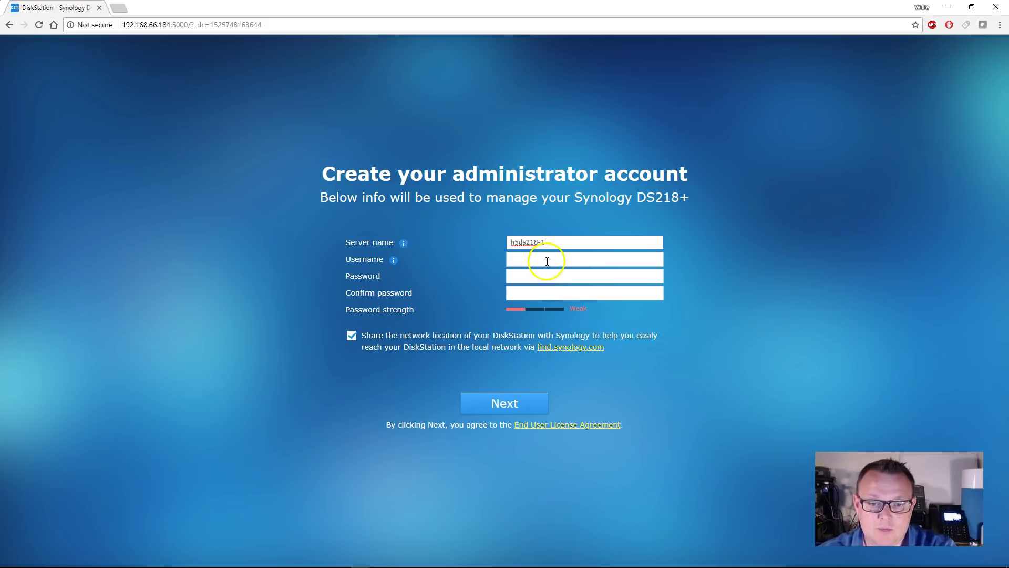
pyautogui.click(548, 261)
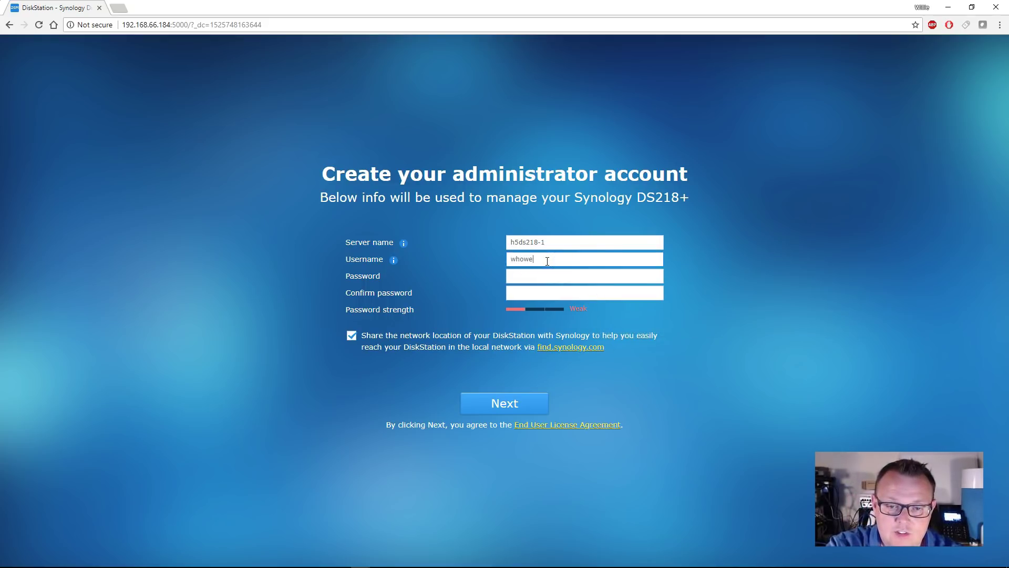
pyautogui.press('Tab')
pyautogui.write('•')
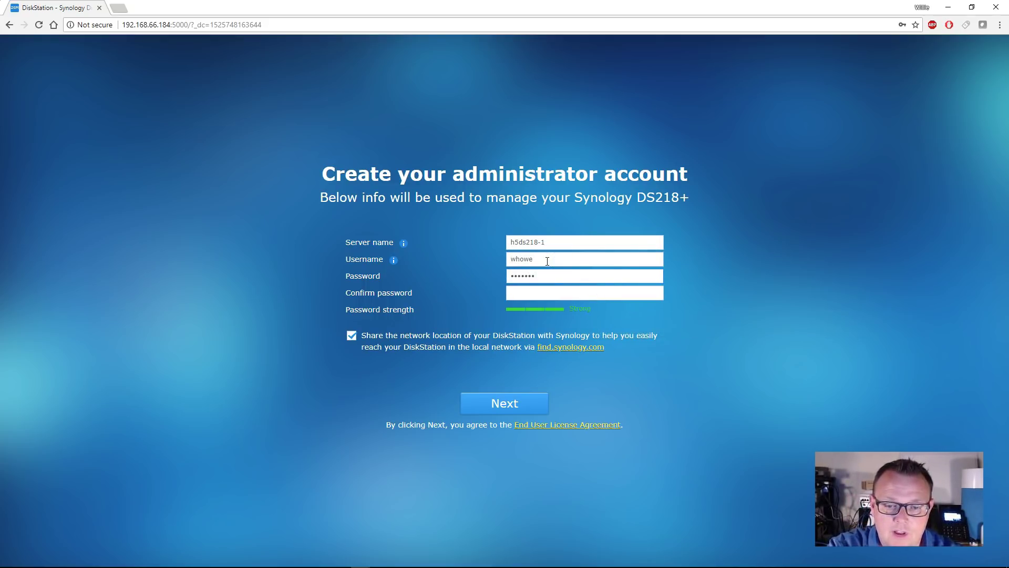
pyautogui.press('Tab')
pyautogui.write('•')
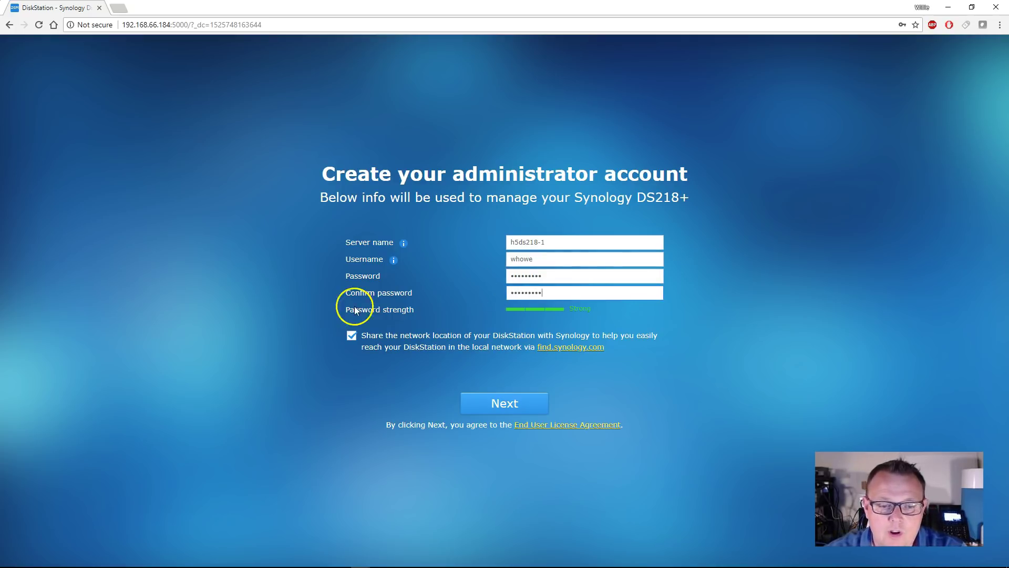
pyautogui.click(352, 335)
pyautogui.click(509, 405)
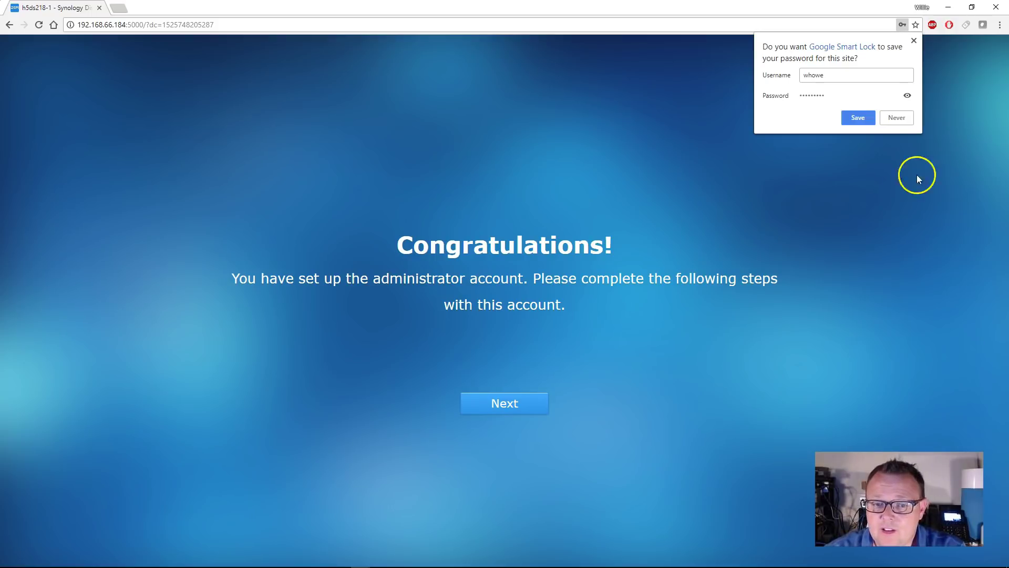
# - Decline saving the password in the browser and have DSM install only important updates automatically
pyautogui.click(894, 118)
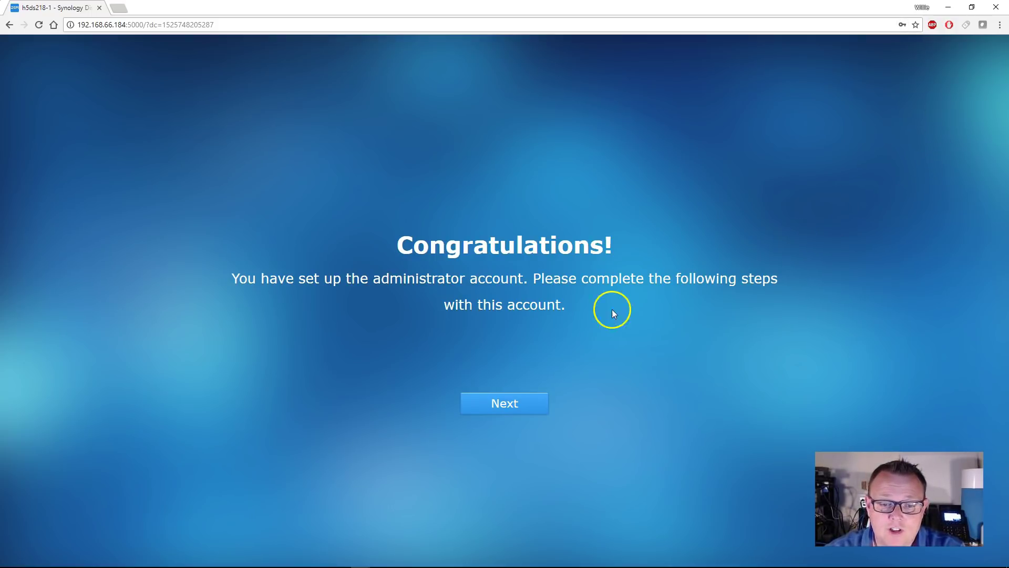
pyautogui.click(518, 403)
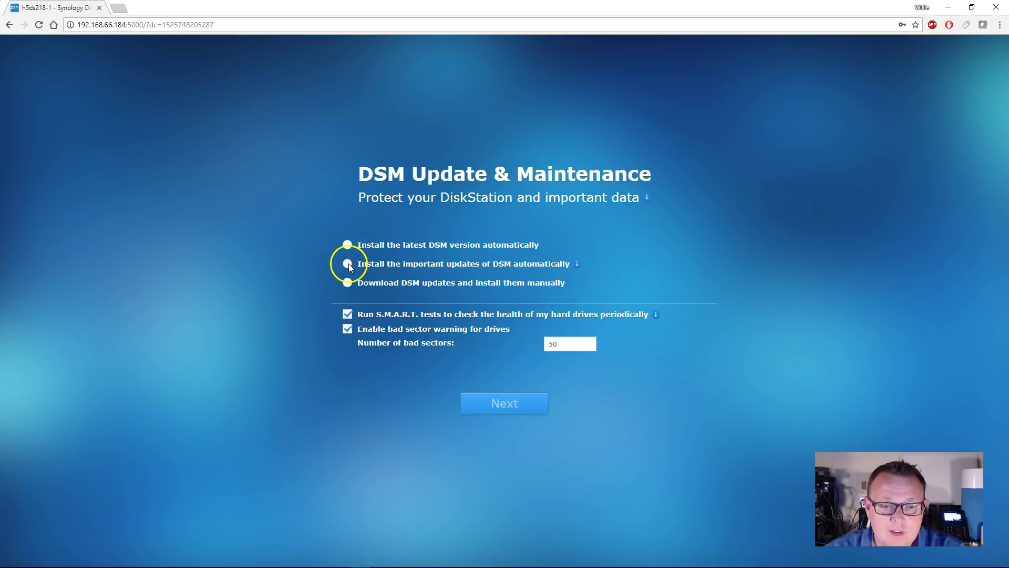
pyautogui.click(348, 263)
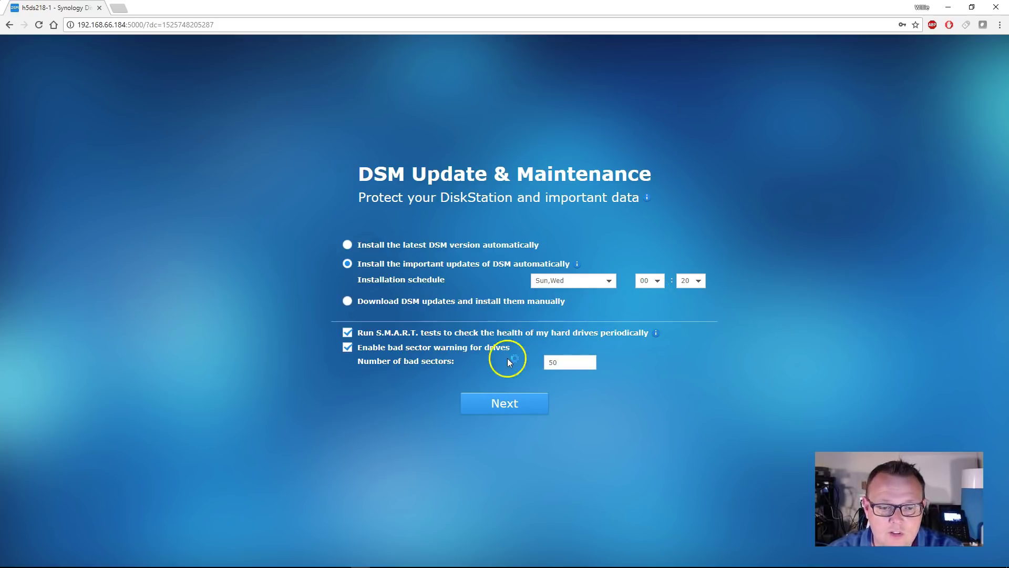
pyautogui.click(513, 405)
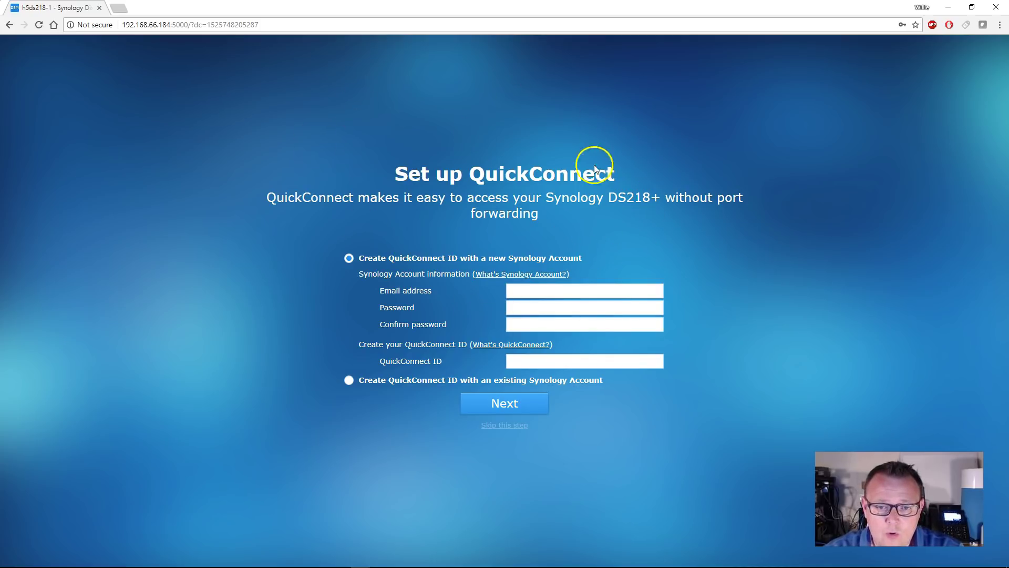
# - Skip QuickConnect setup and the recommended packages
pyautogui.click(514, 425)
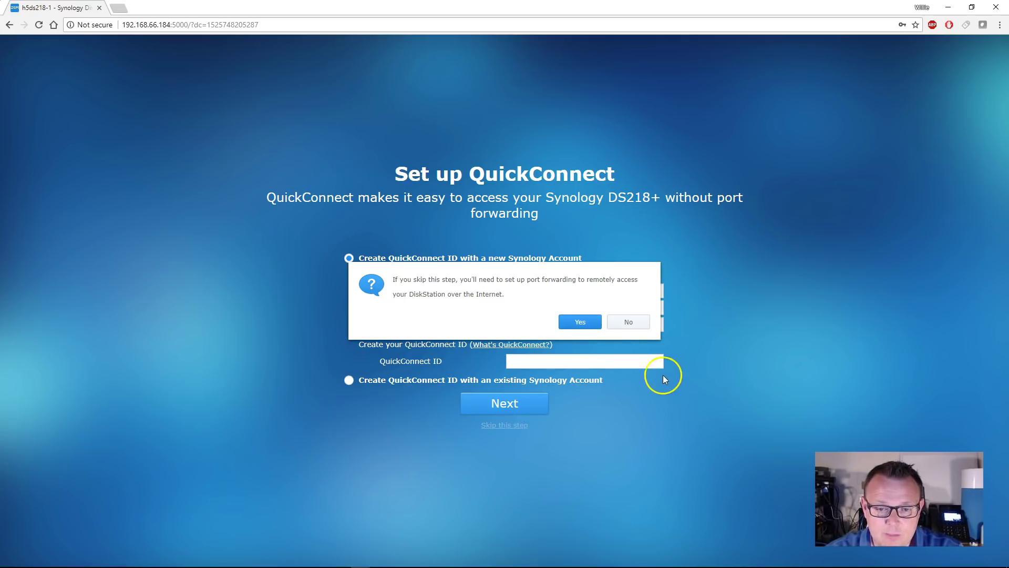
pyautogui.click(579, 321)
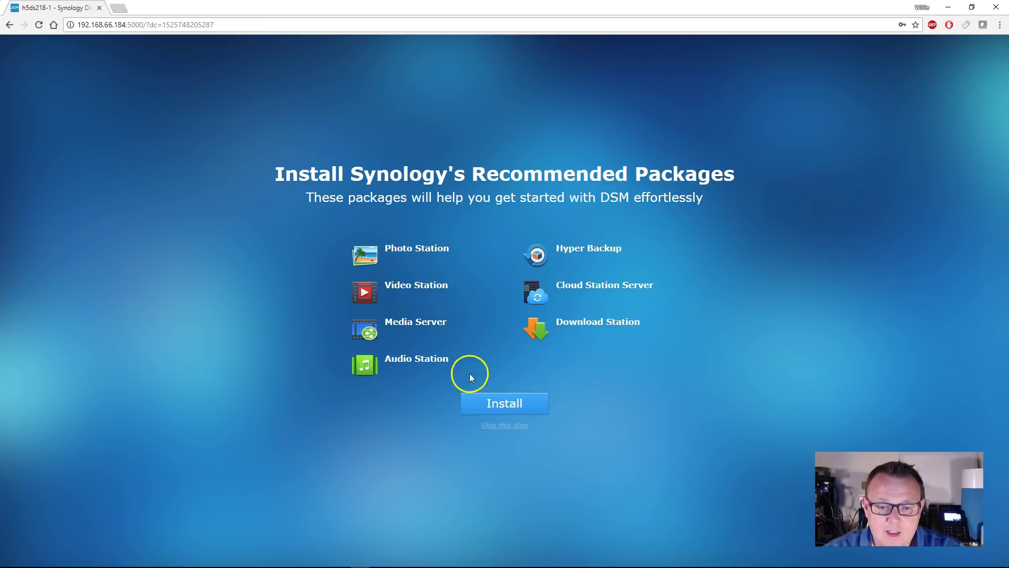
pyautogui.click(526, 427)
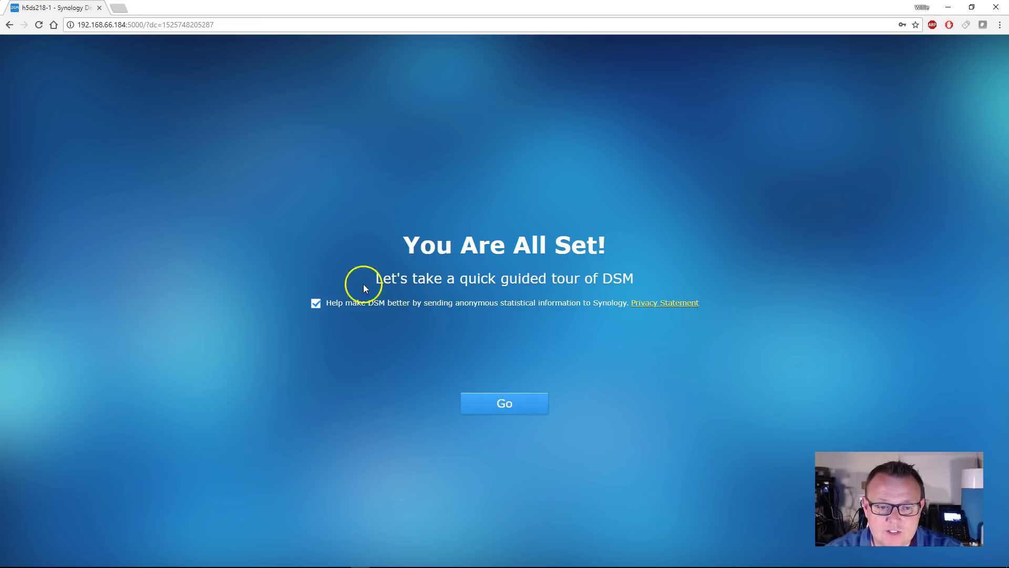
# - Enter the DSM desktop and step through all the welcome tips
pyautogui.click(517, 404)
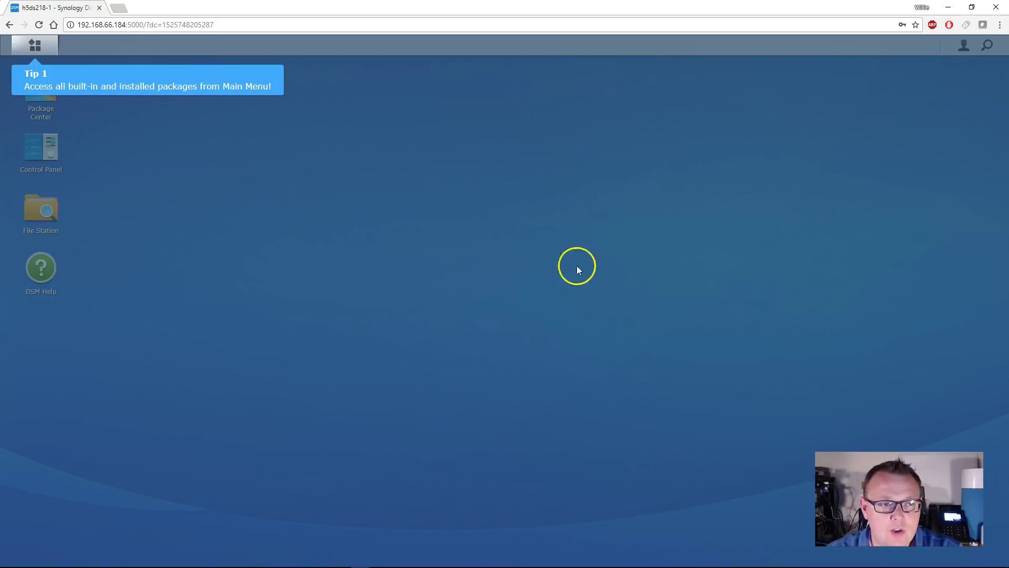
pyautogui.click(264, 143)
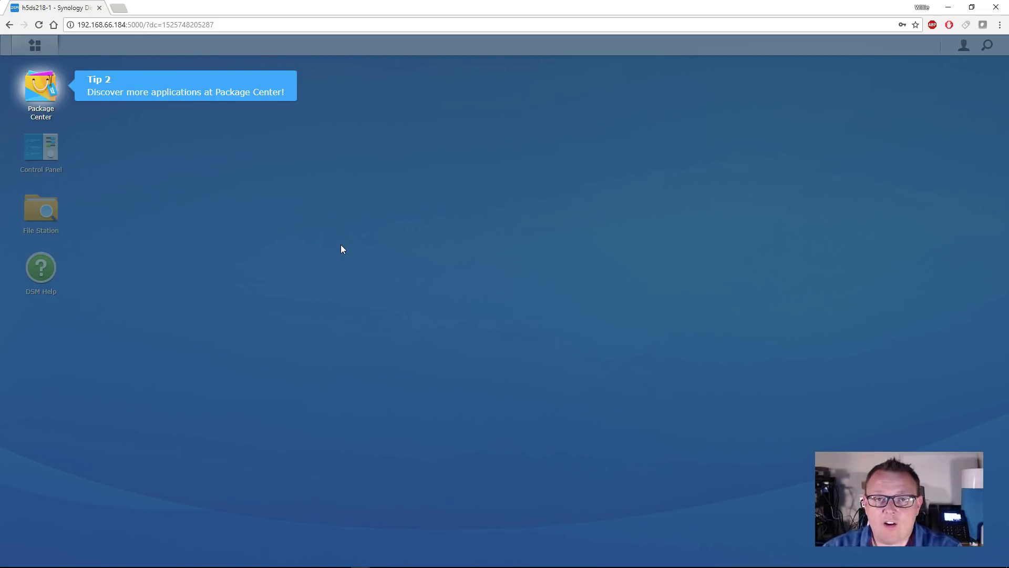
pyautogui.click(342, 245)
pyautogui.click(341, 245)
# - Stop DSM Help from launching at every login and close the Help window
pyautogui.click(403, 317)
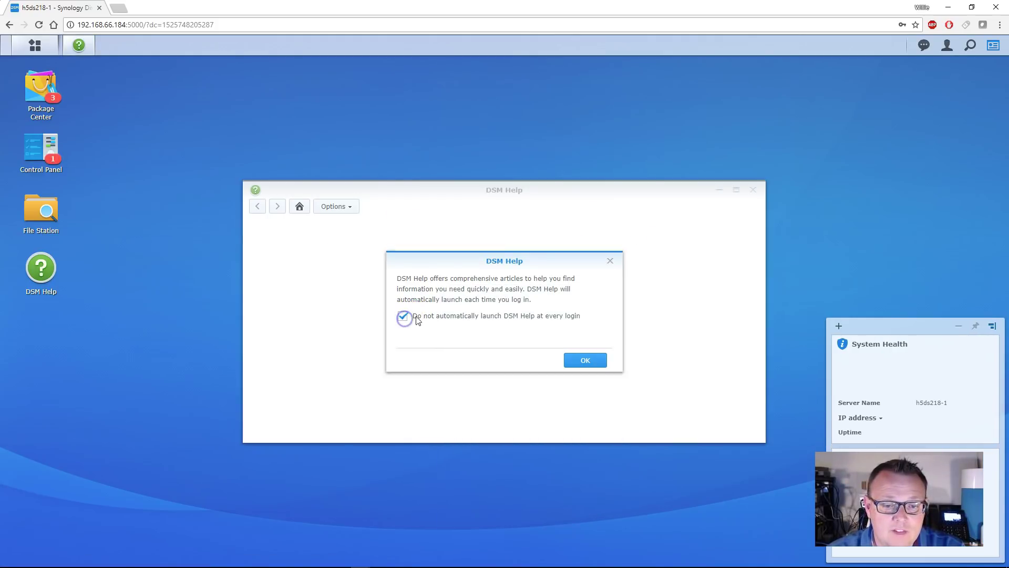
pyautogui.click(586, 360)
pyautogui.click(754, 189)
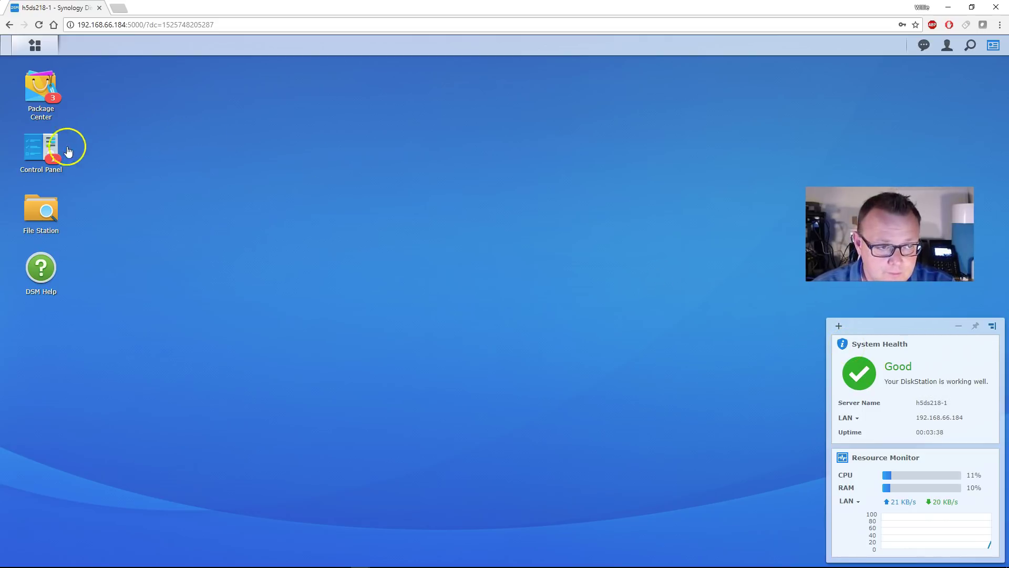
# - Check Control Panel's DSM Update page, showing 6.1.6-15266 available over 6.1.3-15152 Update 3
pyautogui.click(37, 145)
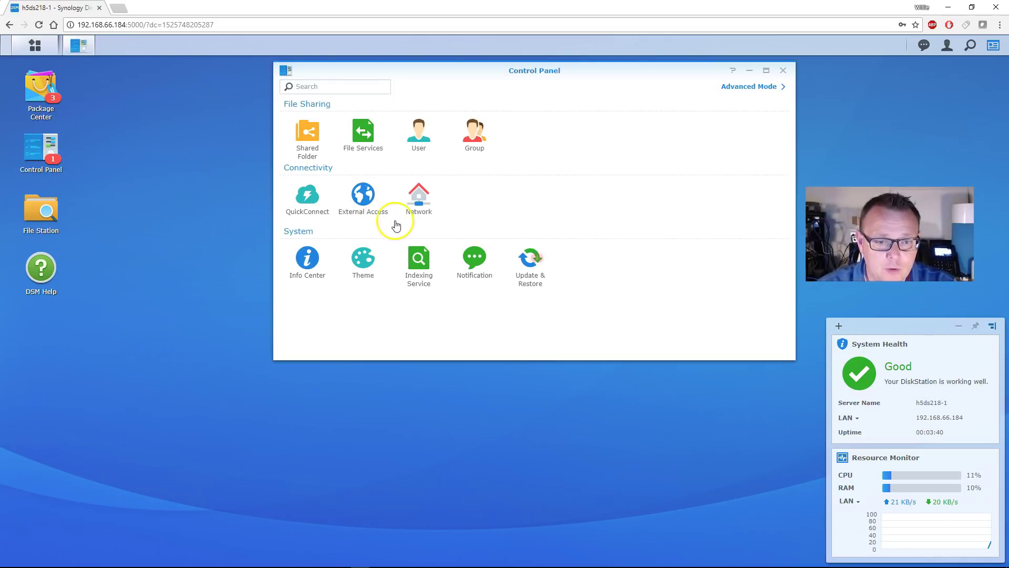
pyautogui.click(527, 263)
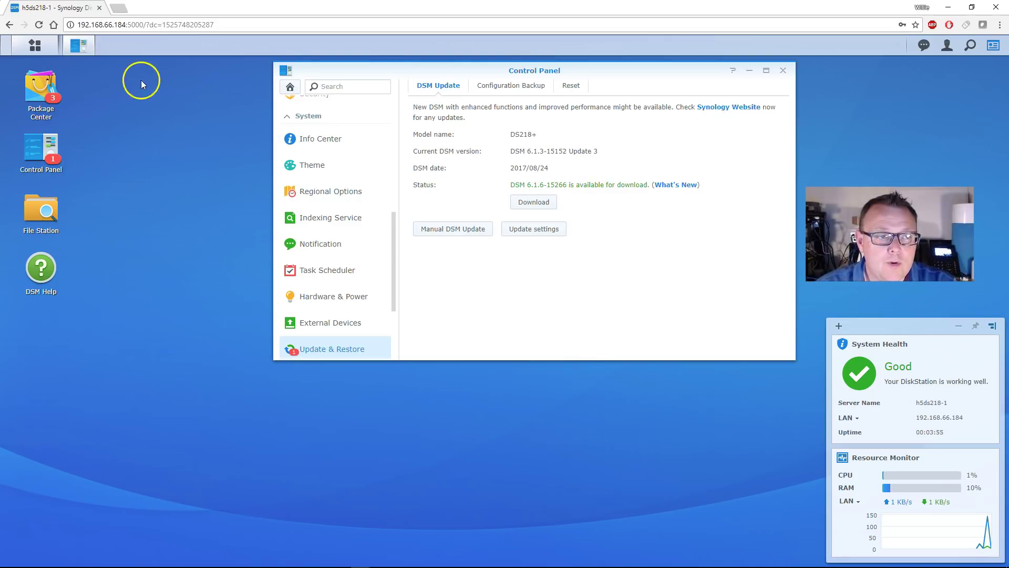
pyautogui.click(43, 51)
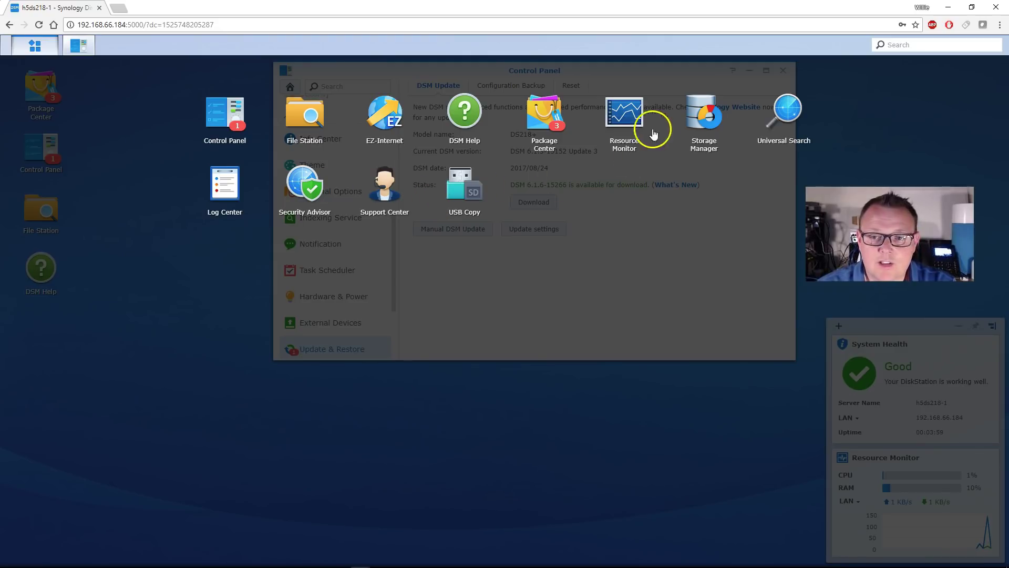
pyautogui.click(693, 109)
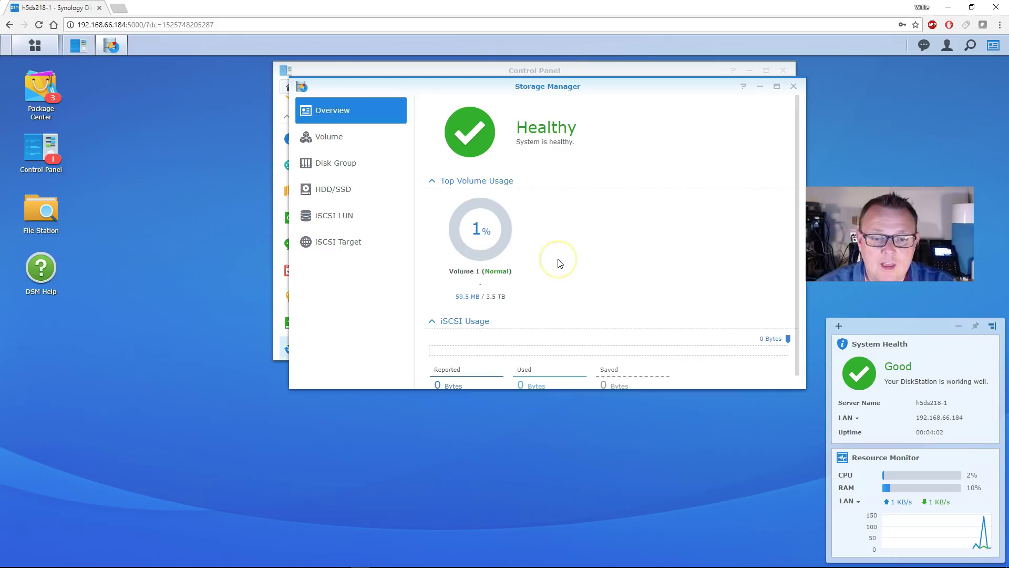
pyautogui.scroll(-1, 560, 263)
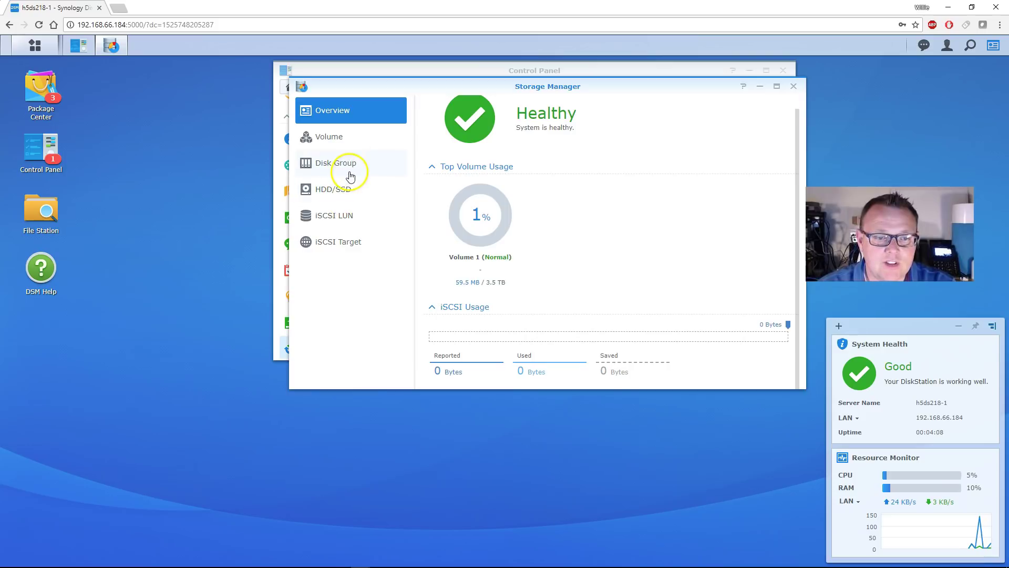
pyautogui.click(342, 194)
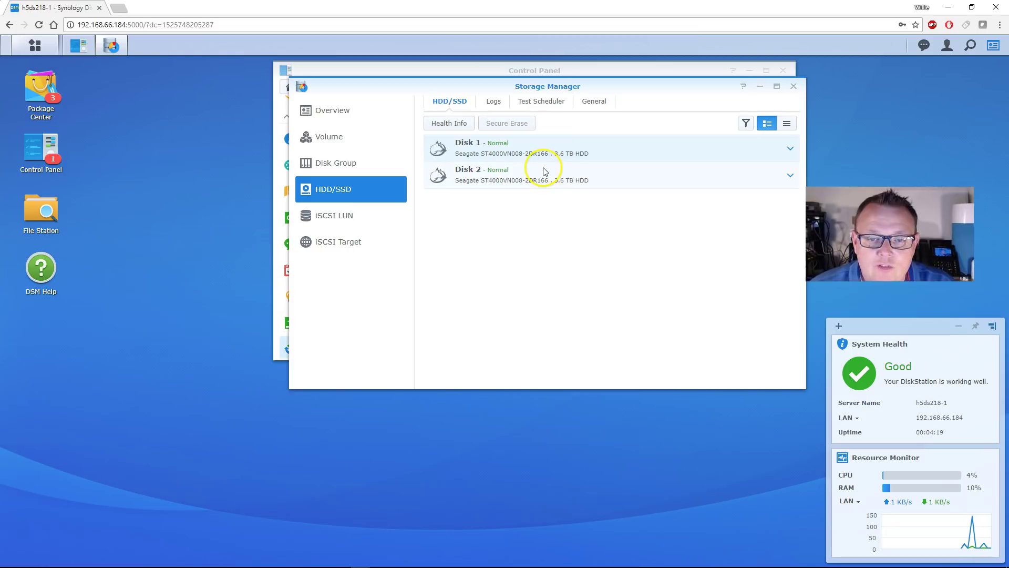
pyautogui.click(337, 165)
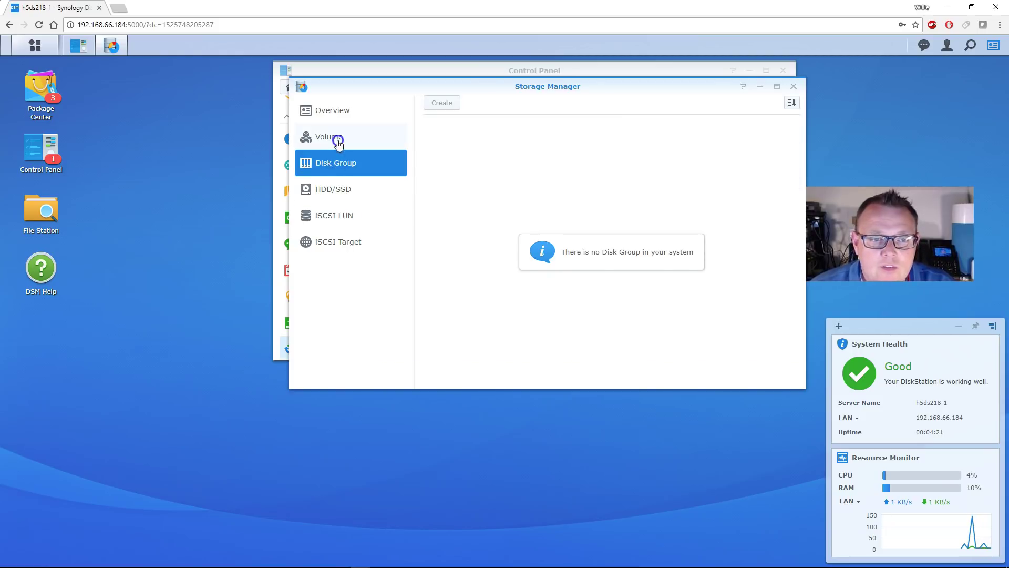
pyautogui.click(337, 142)
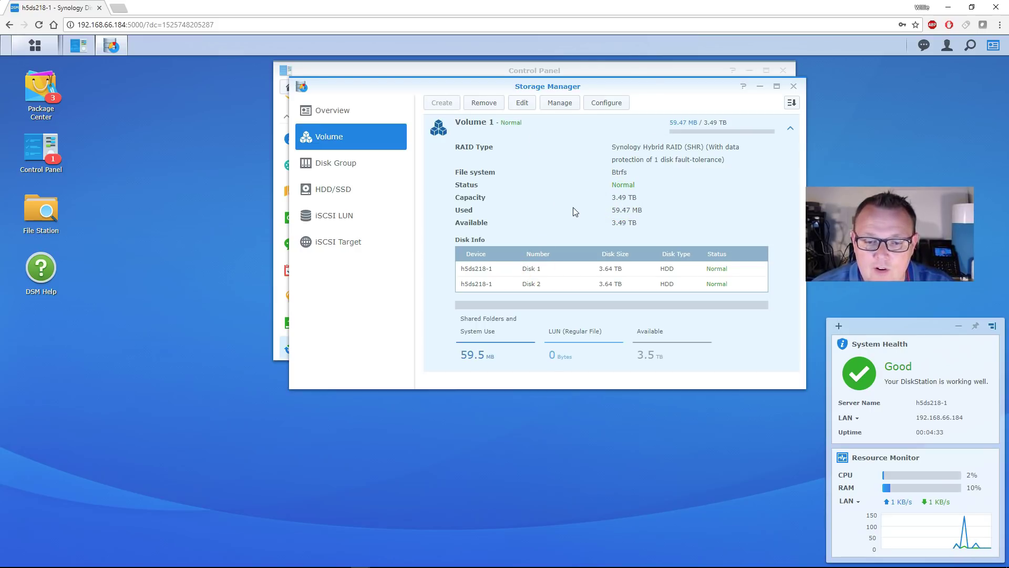
pyautogui.click(331, 164)
pyautogui.click(334, 197)
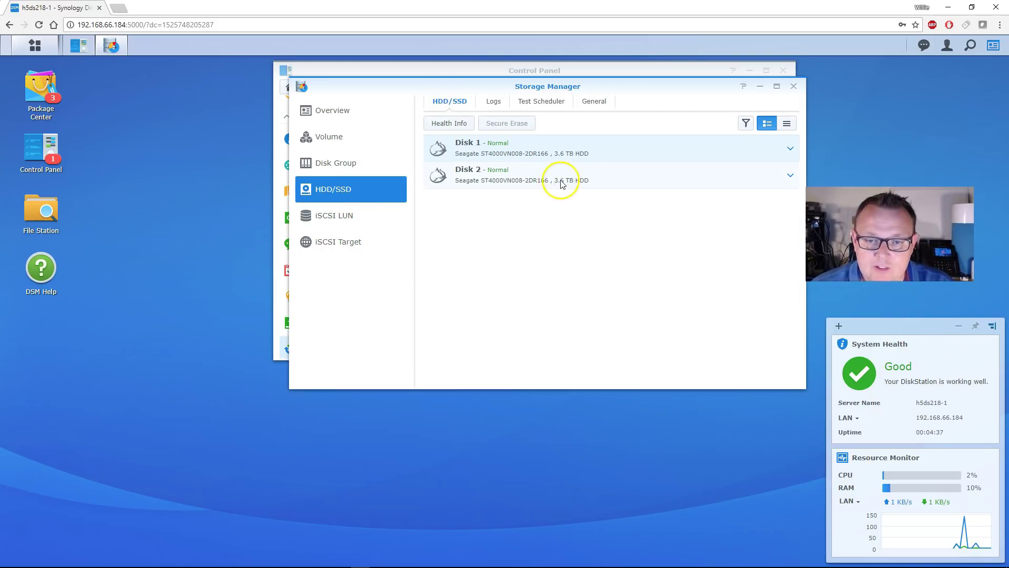
pyautogui.click(316, 108)
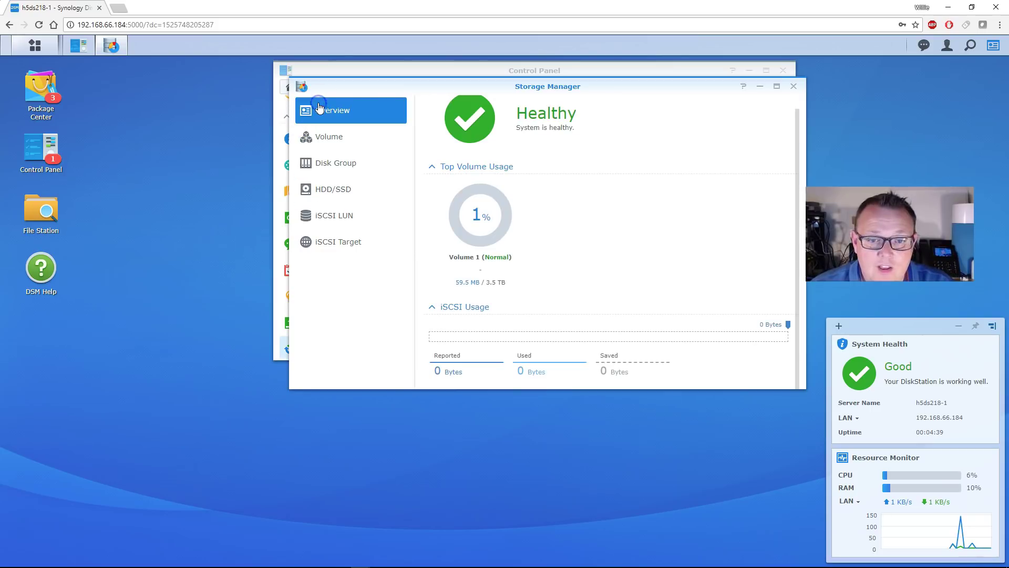
# - Close Storage Manager and accept the Package Center terms of service
pyautogui.click(794, 86)
pyautogui.click(48, 95)
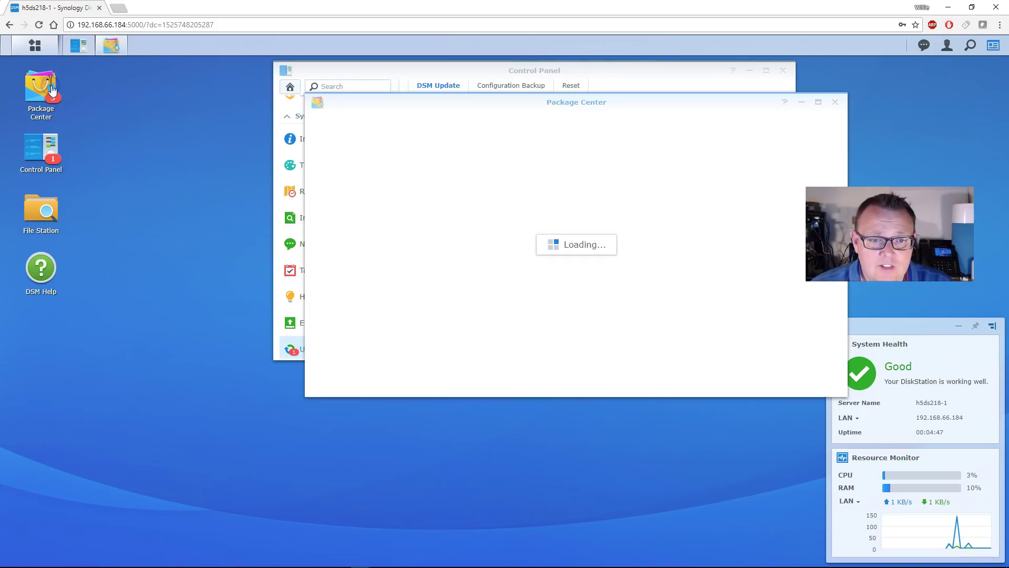
pyautogui.click(461, 244)
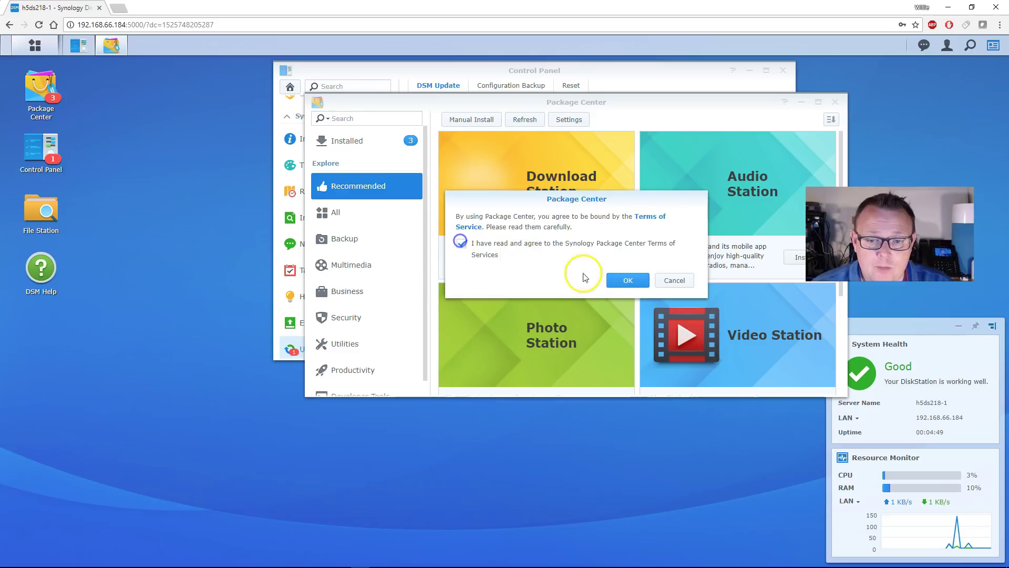
pyautogui.click(625, 281)
# - Review the installed packages needing updates, then close Package Center
pyautogui.click(353, 147)
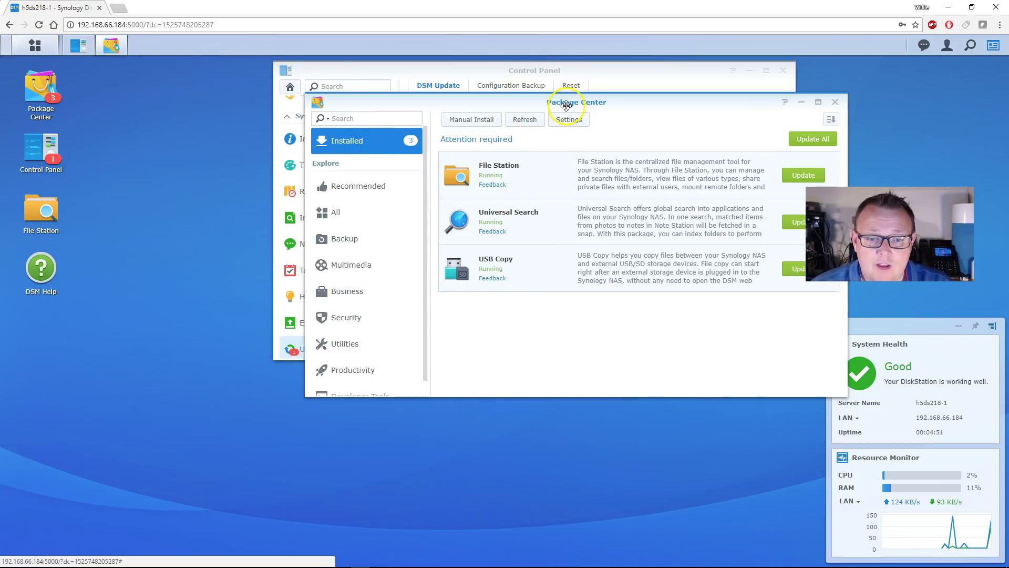
pyautogui.moveTo(570, 103); pyautogui.dragTo(414, 138)
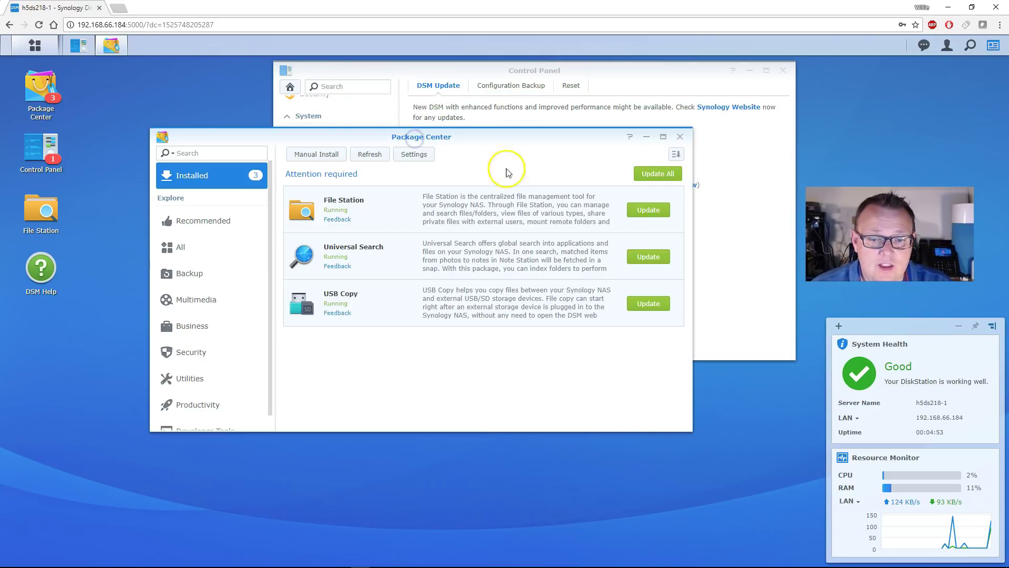
pyautogui.click(681, 138)
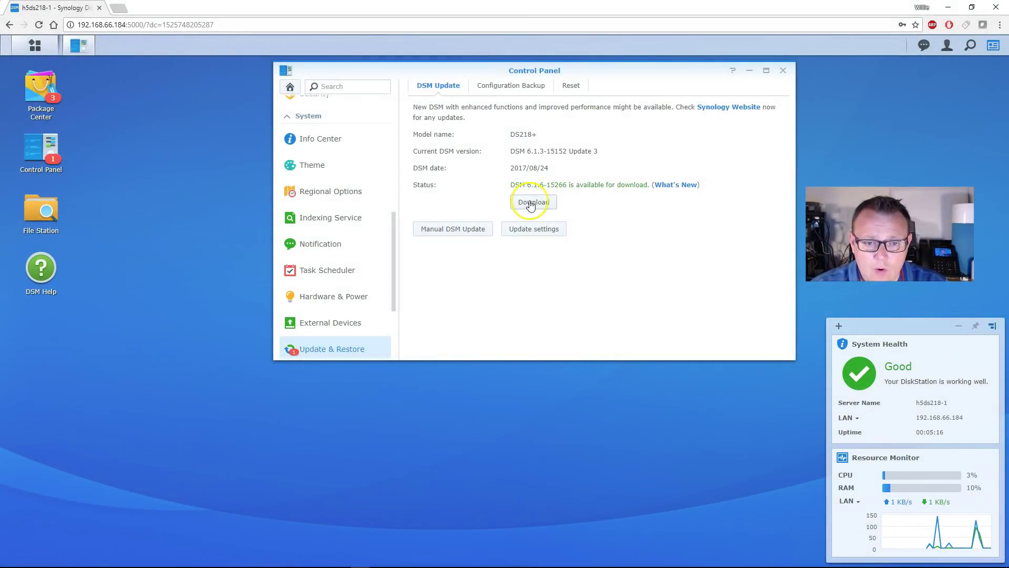
# - Download the DSM 6.1.6-15266 update and confirm installing it
pyautogui.click(531, 204)
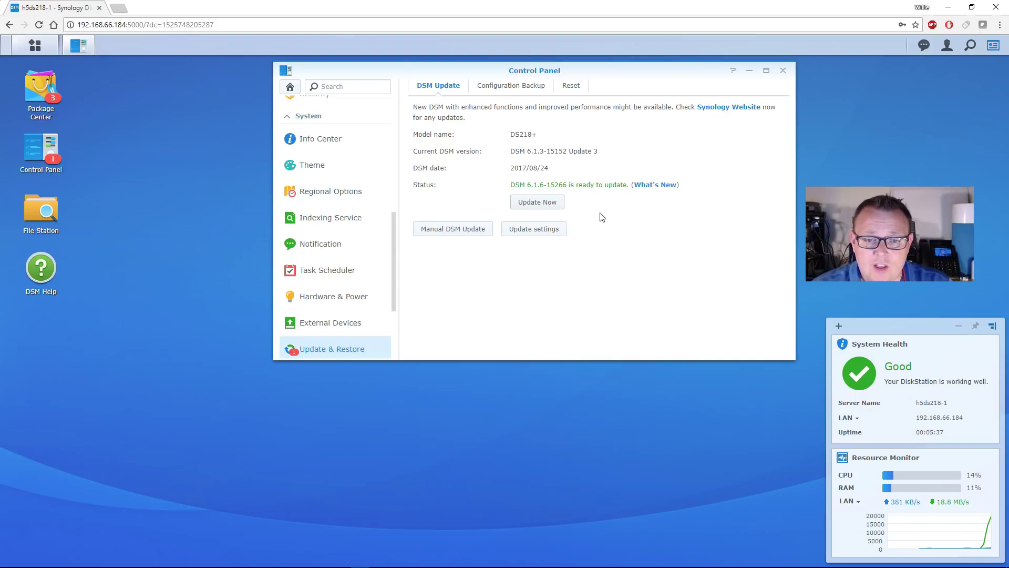
pyautogui.click(531, 203)
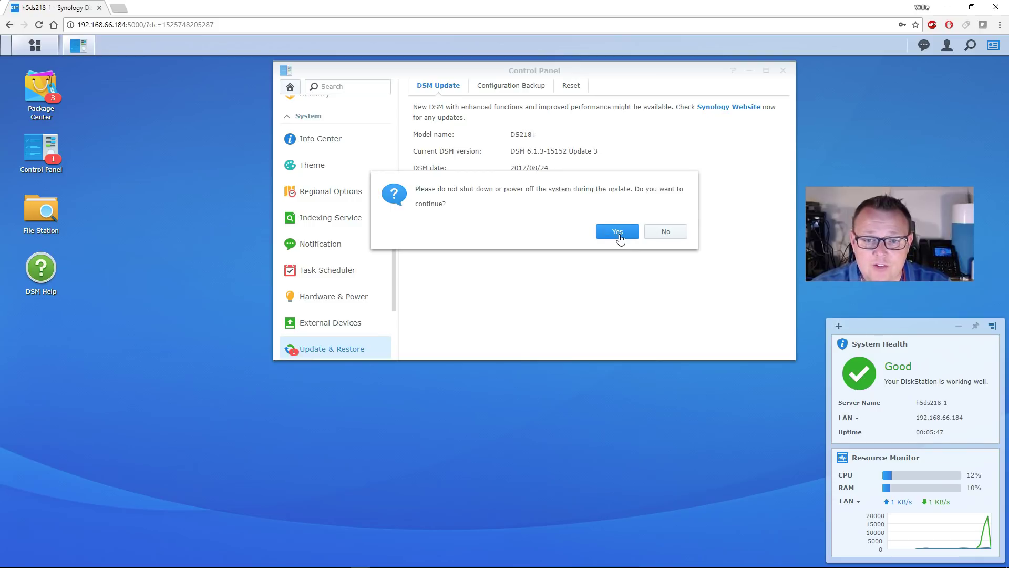
pyautogui.click(618, 231)
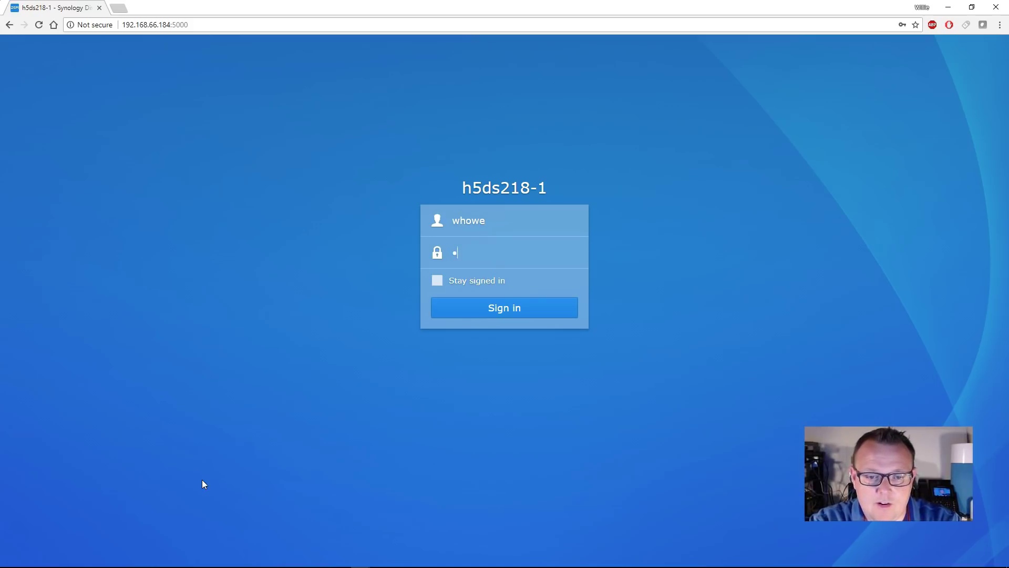
# - Sign back in and download and install DSM 6.1.6-15266 Update 1
pyautogui.write('**')
pyautogui.press('Return')
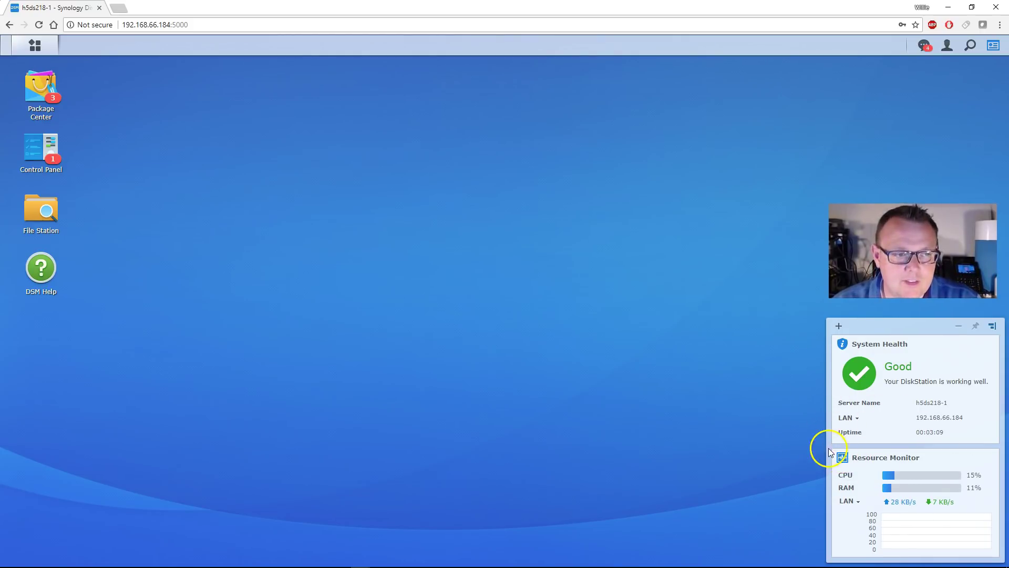
pyautogui.click(41, 147)
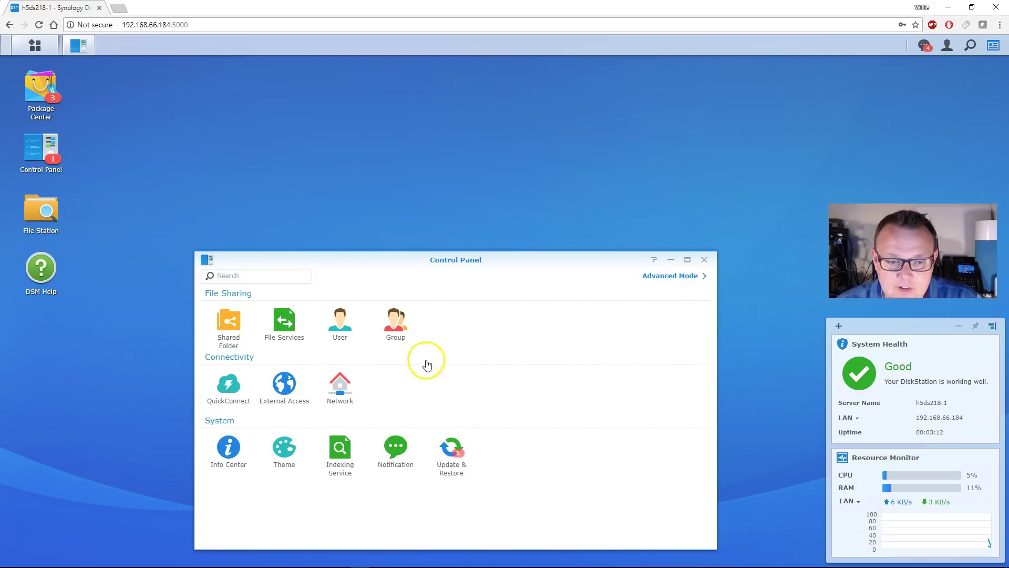
pyautogui.click(450, 445)
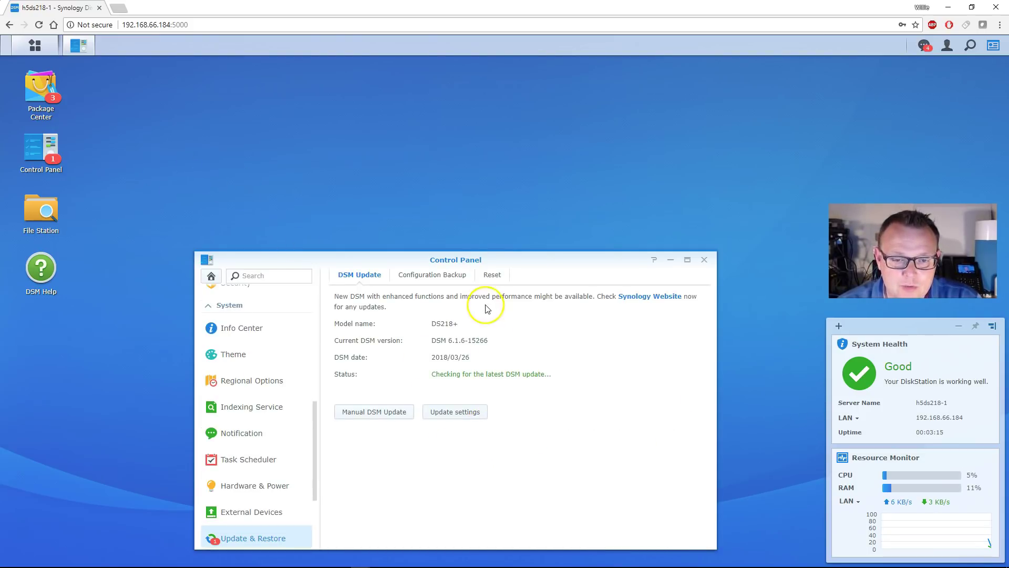
pyautogui.moveTo(490, 261); pyautogui.dragTo(522, 221)
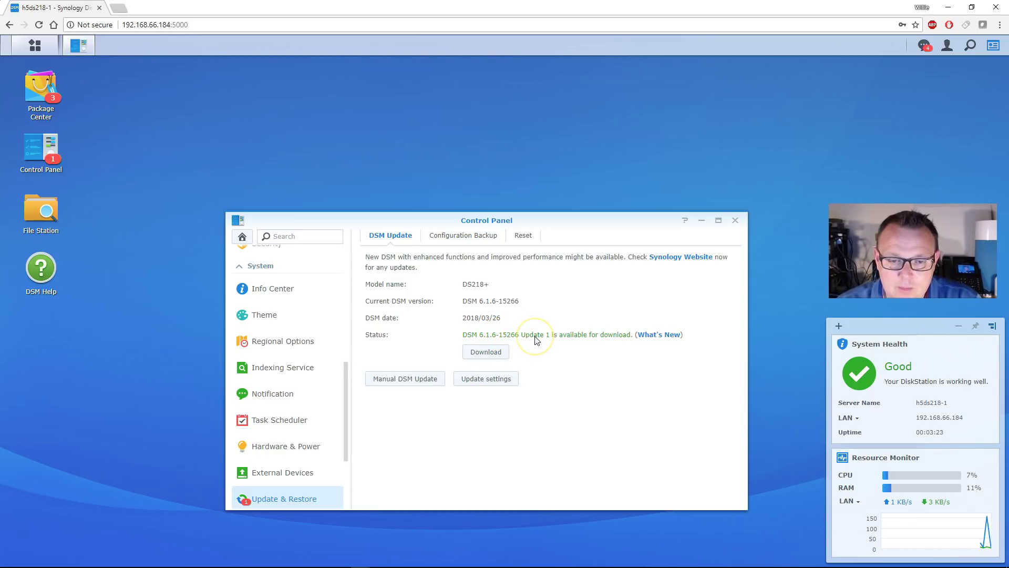
pyautogui.click(489, 352)
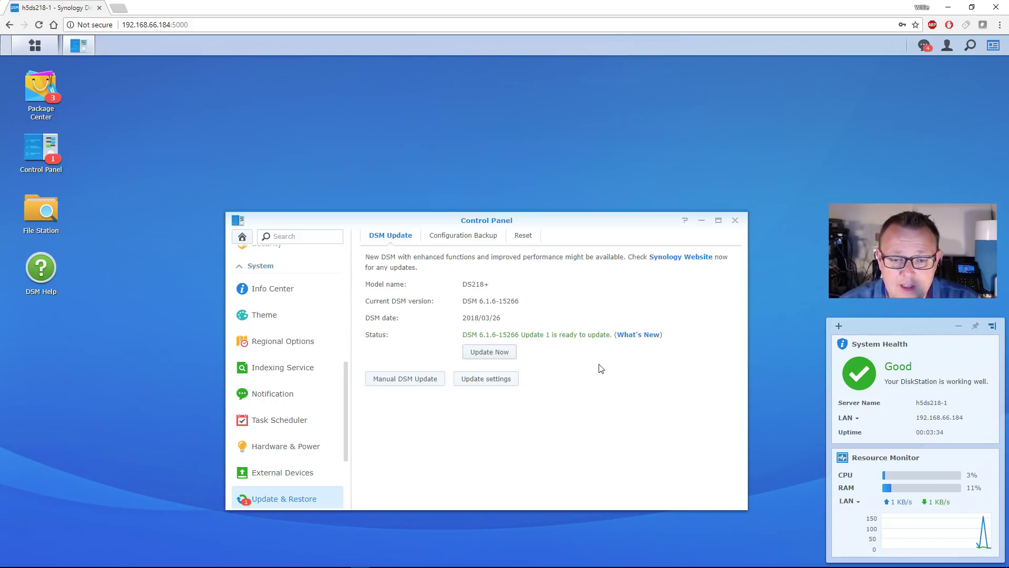
pyautogui.click(494, 352)
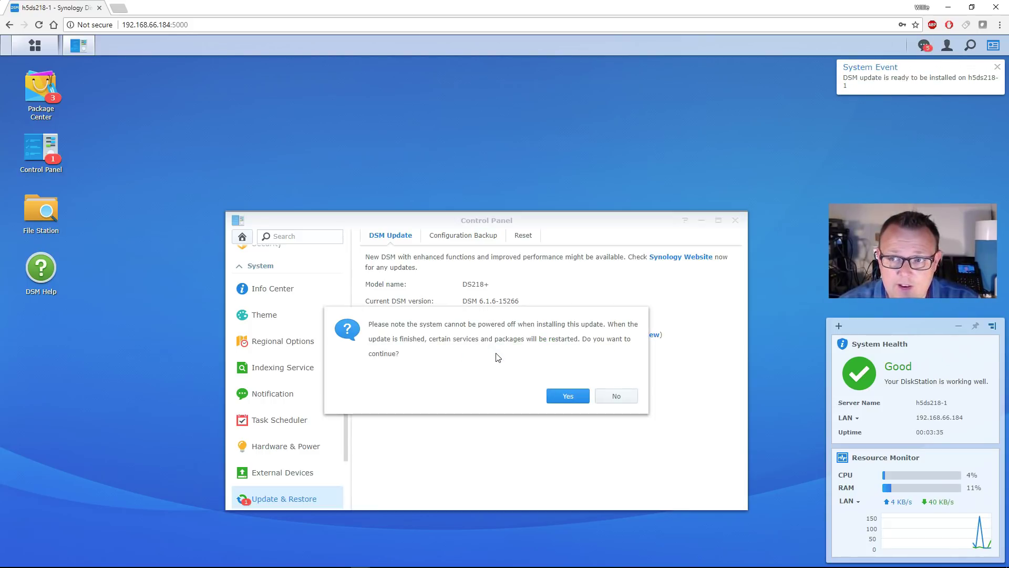
pyautogui.click(570, 398)
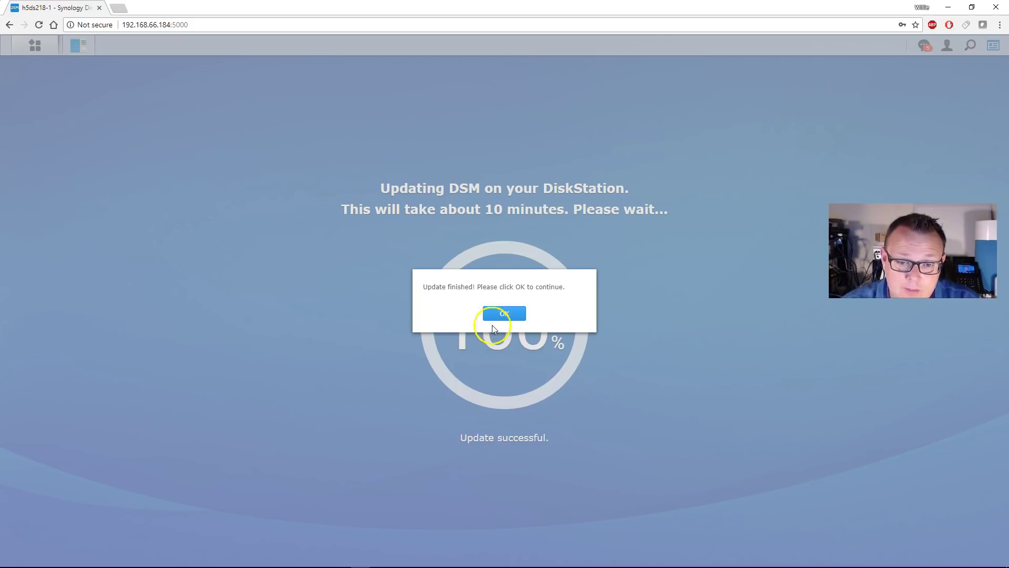
pyautogui.click(500, 314)
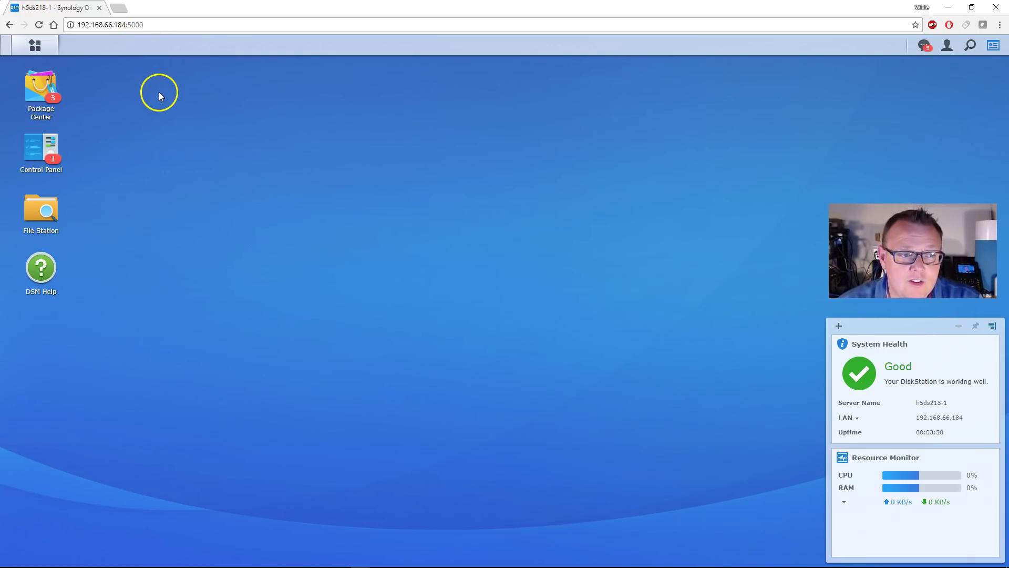
# - Confirm in Control Panel that DSM 6.1.6-15266 Update 1 is up to date
pyautogui.click(39, 149)
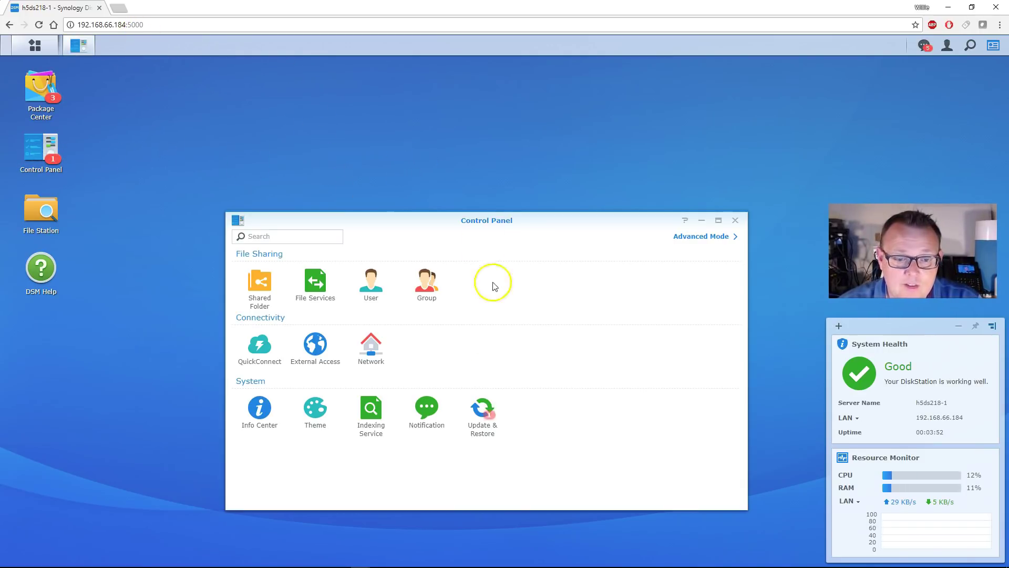
pyautogui.click(486, 412)
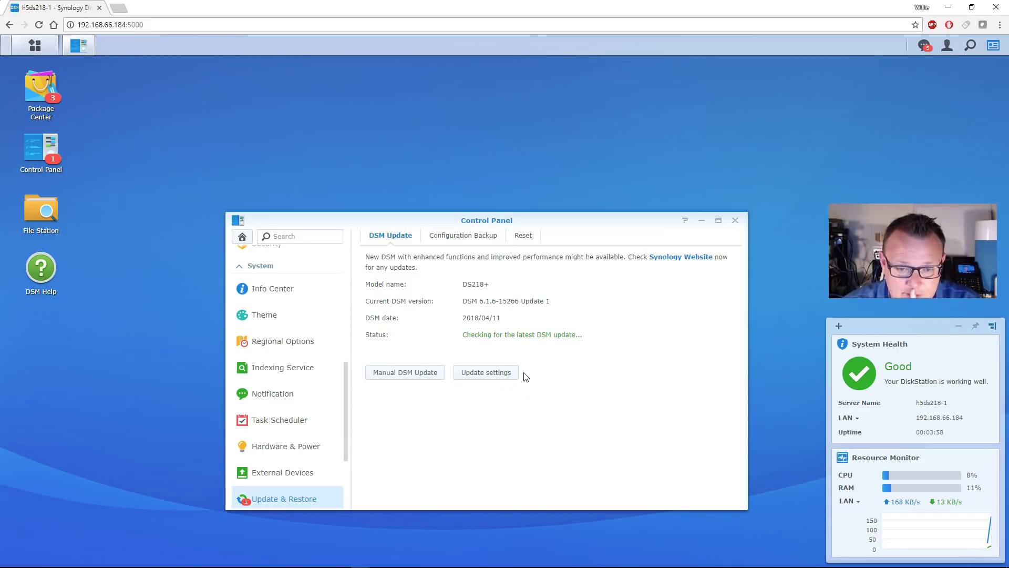
pyautogui.click(735, 220)
pyautogui.click(40, 86)
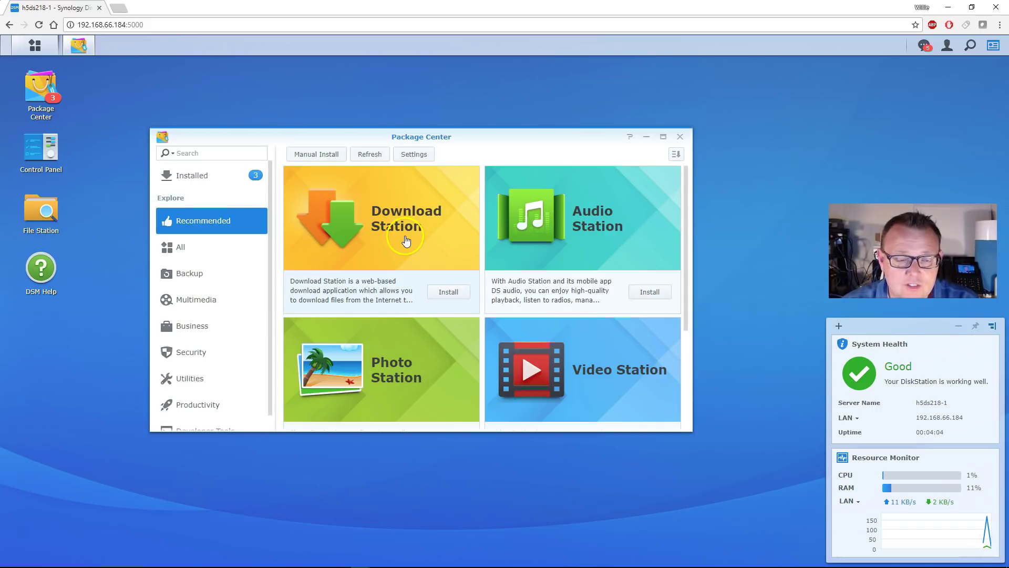
# - Update File Station, Universal Search and USB Copy together, viewing Info Center while they install
pyautogui.click(187, 175)
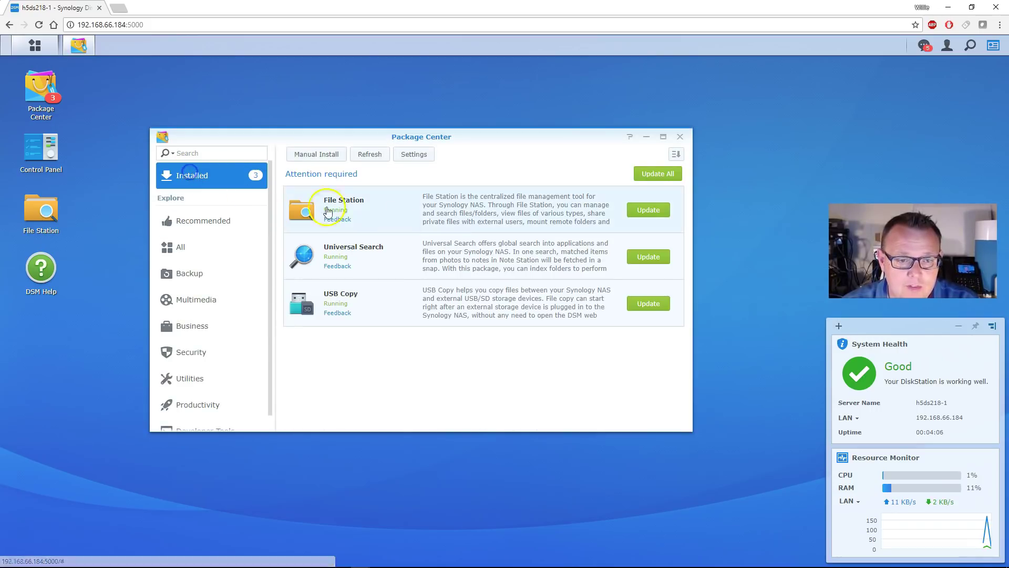
pyautogui.click(646, 179)
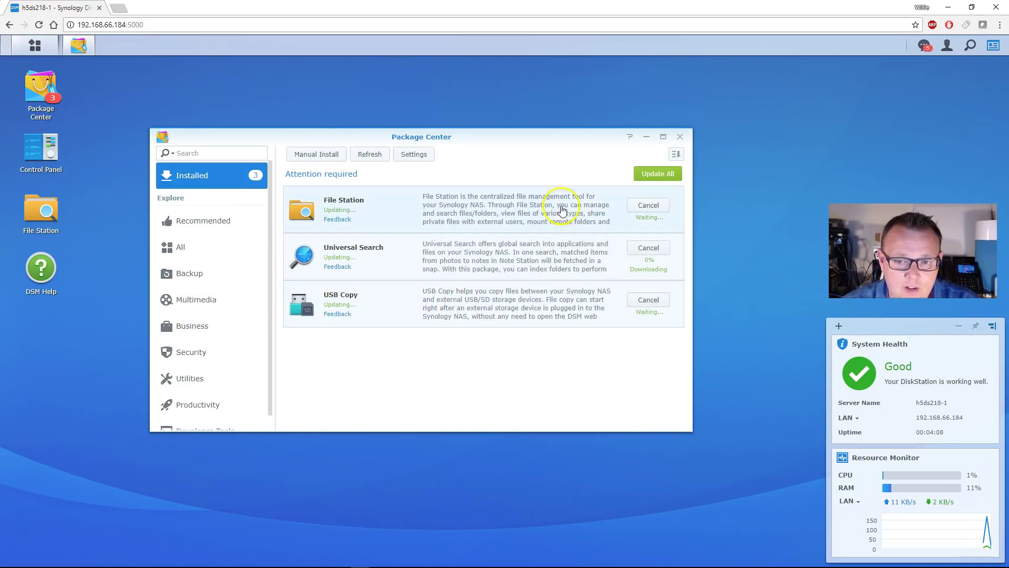
pyautogui.click(35, 47)
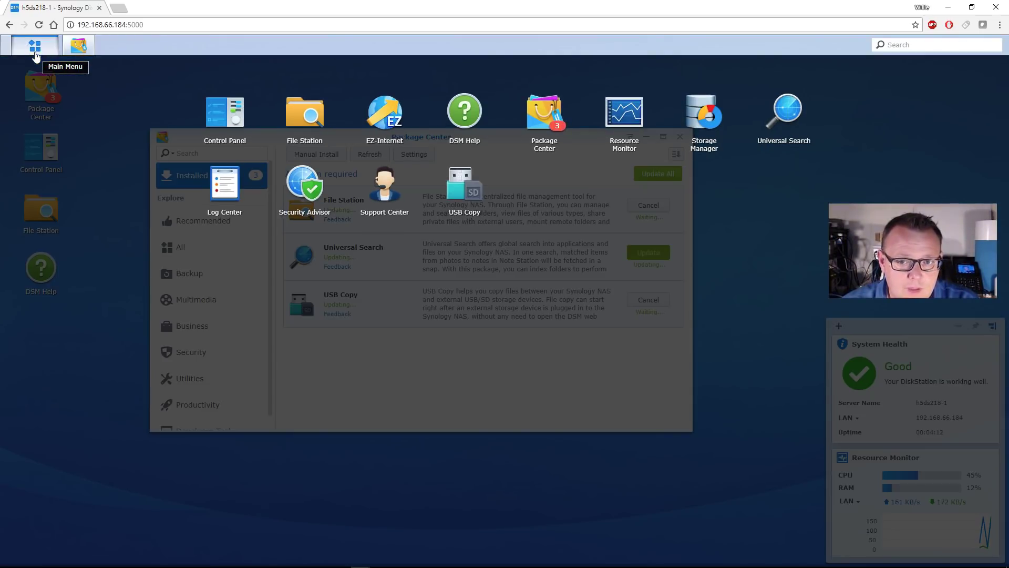
pyautogui.click(35, 50)
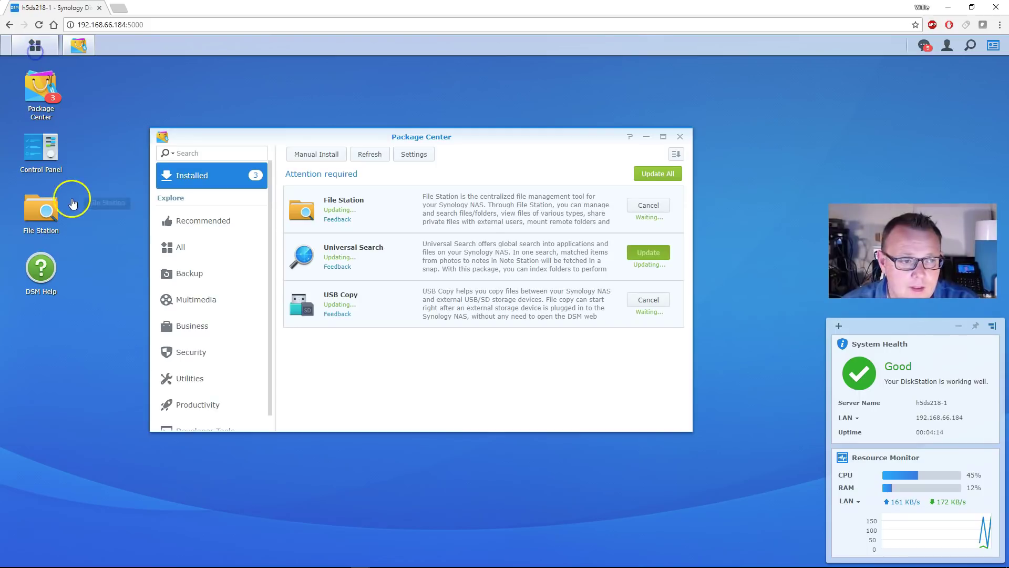
pyautogui.click(39, 150)
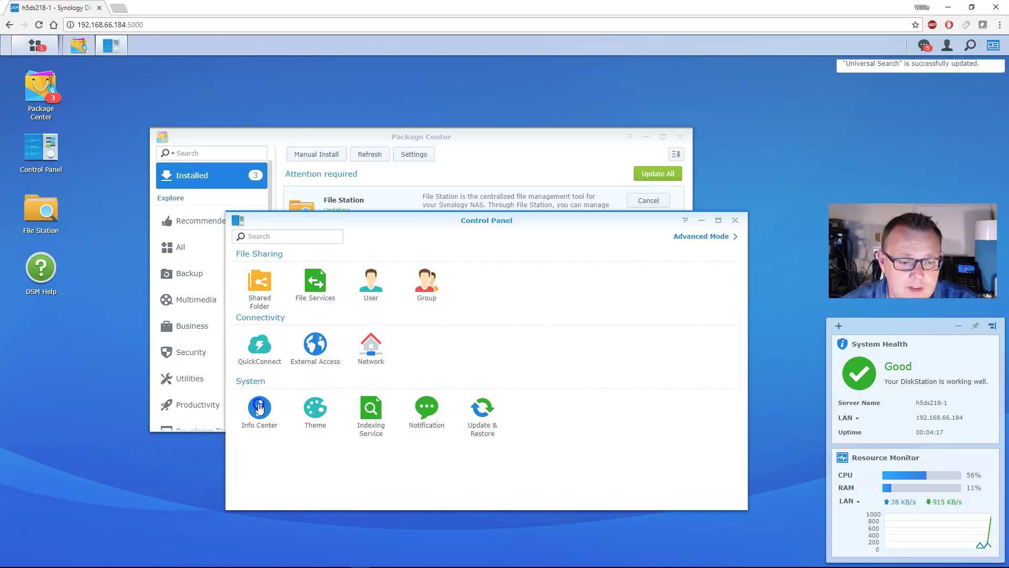
pyautogui.click(260, 406)
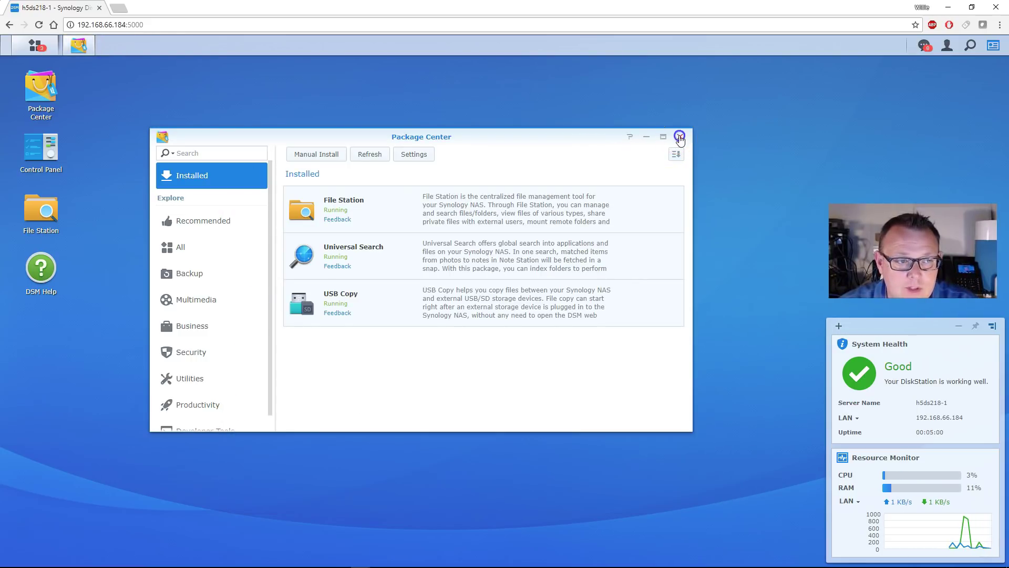
pyautogui.click(679, 138)
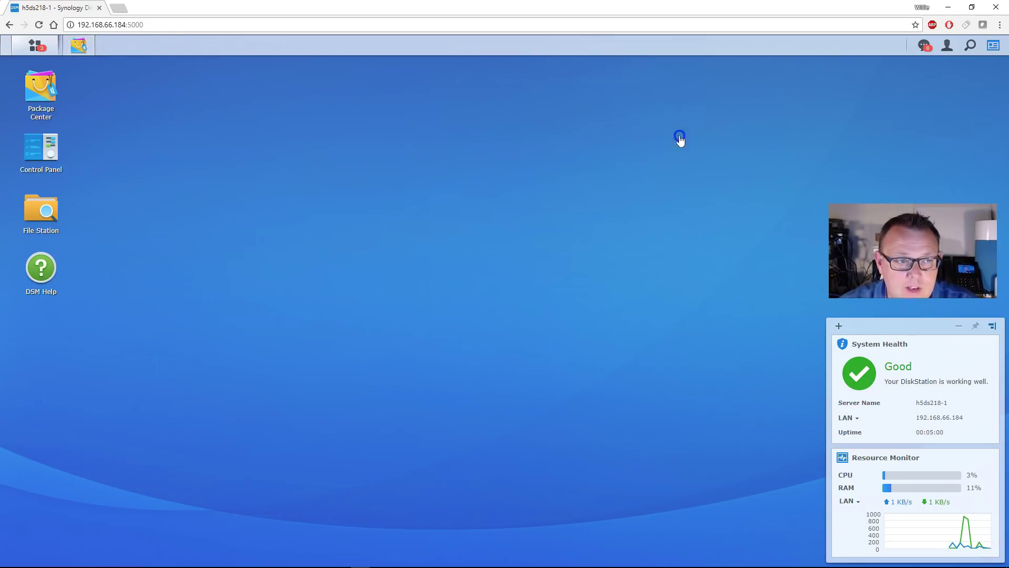
# - Switch Control Panel to Advanced Mode so every settings category is shown
pyautogui.click(128, 24)
pyautogui.click(173, 168)
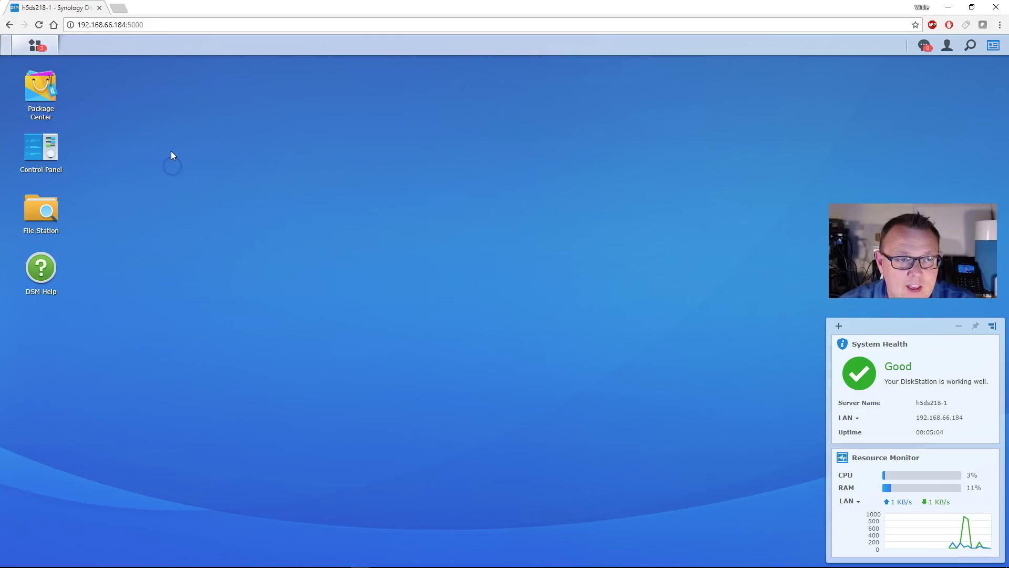
pyautogui.click(40, 148)
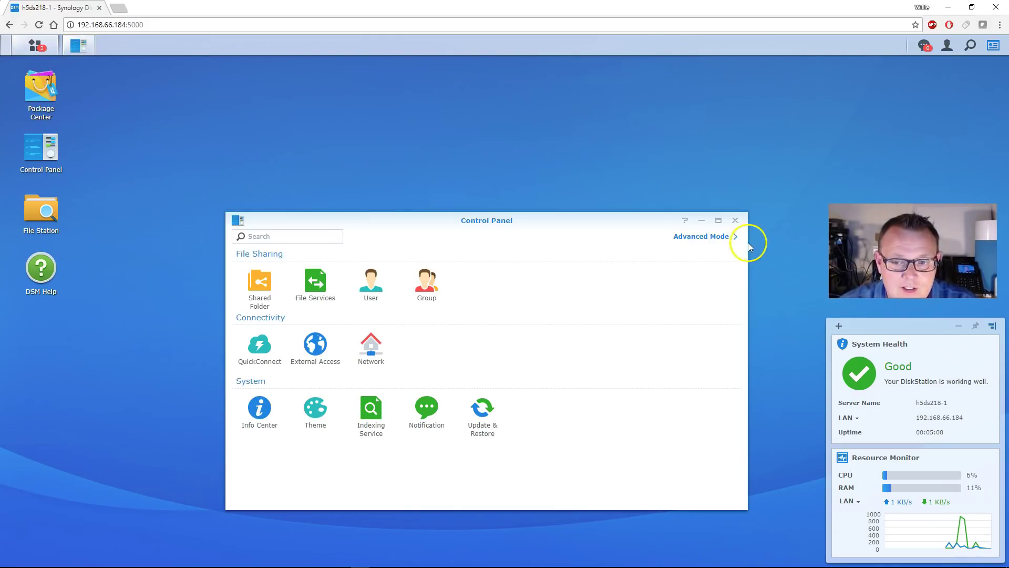
pyautogui.click(723, 235)
pyautogui.click(717, 237)
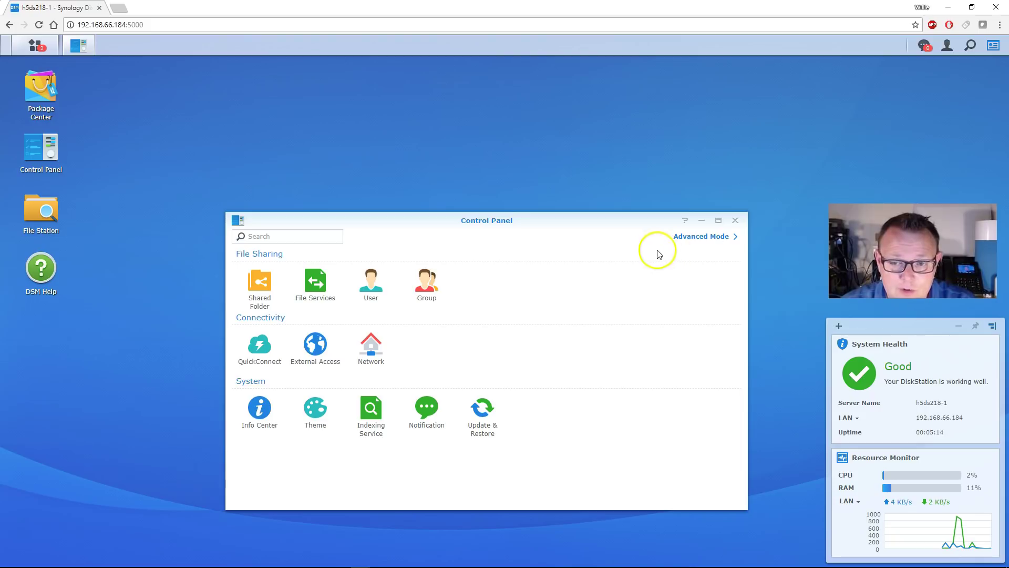
pyautogui.moveTo(439, 217); pyautogui.dragTo(450, 153)
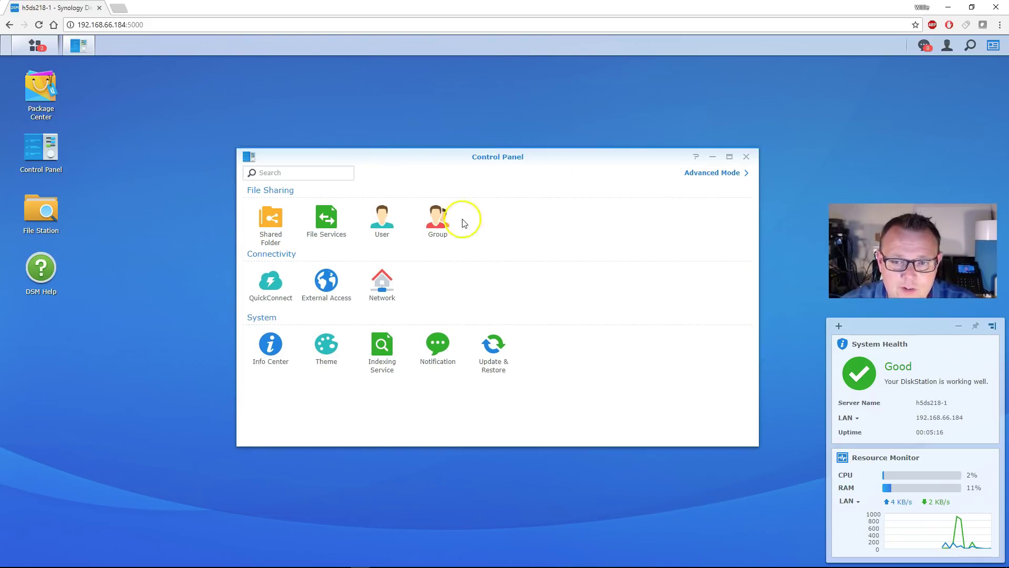
pyautogui.click(724, 178)
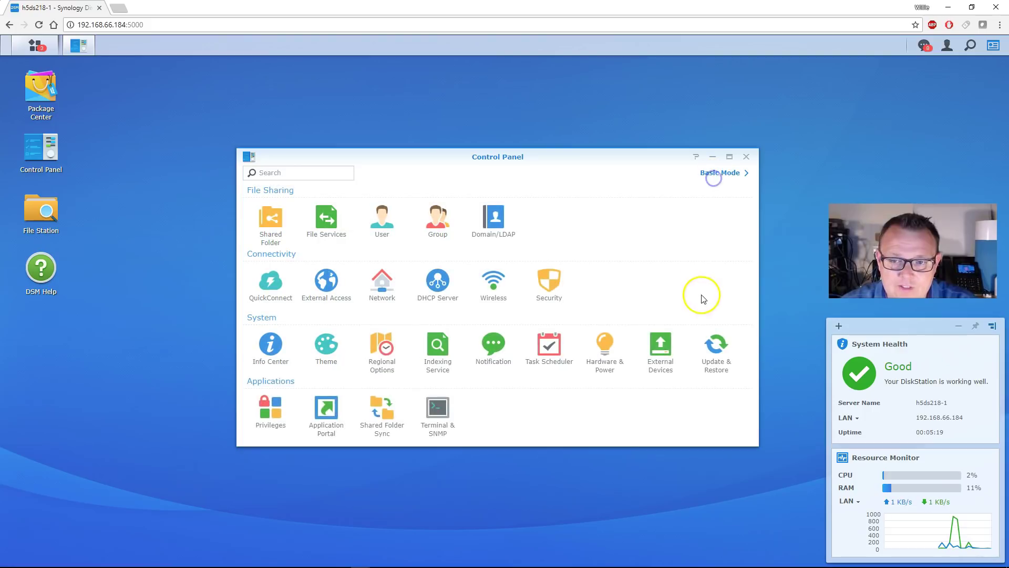
# - Review the Security page's Firewall, Protection, Account, Certificate and Advanced tabs
pyautogui.click(550, 286)
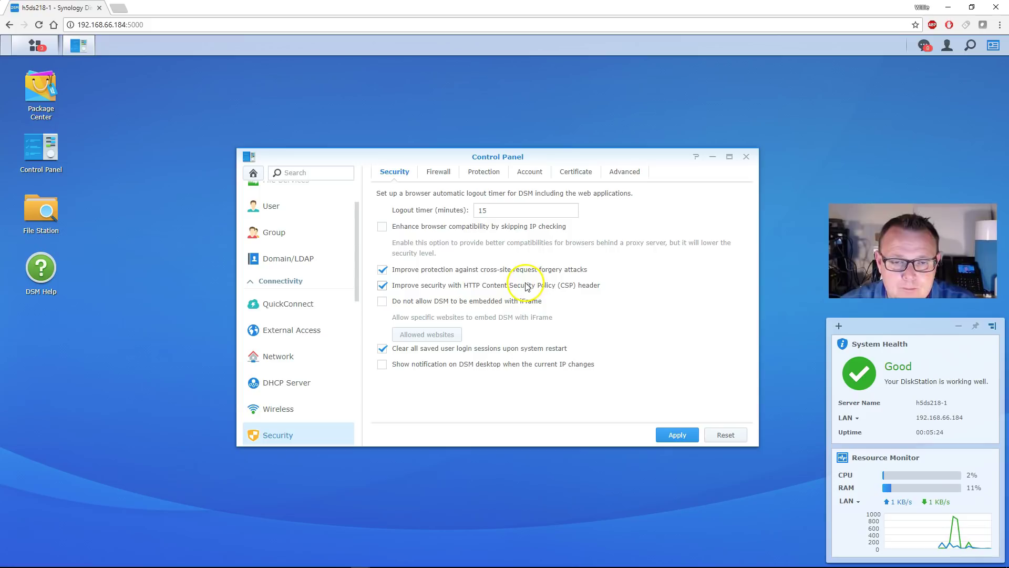
pyautogui.click(436, 172)
pyautogui.click(483, 172)
pyautogui.click(532, 172)
pyautogui.click(572, 172)
pyautogui.click(625, 173)
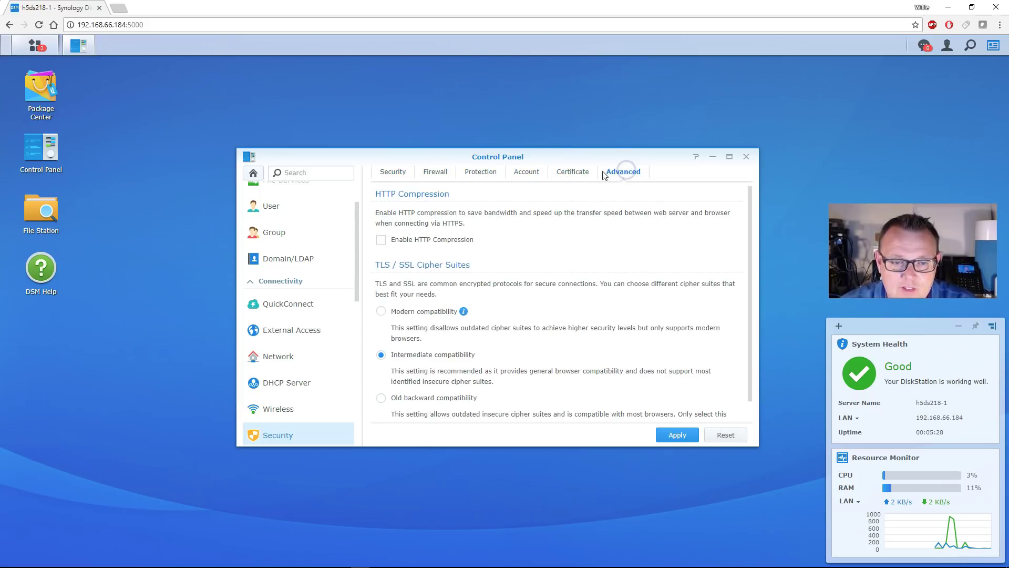
pyautogui.click(568, 176)
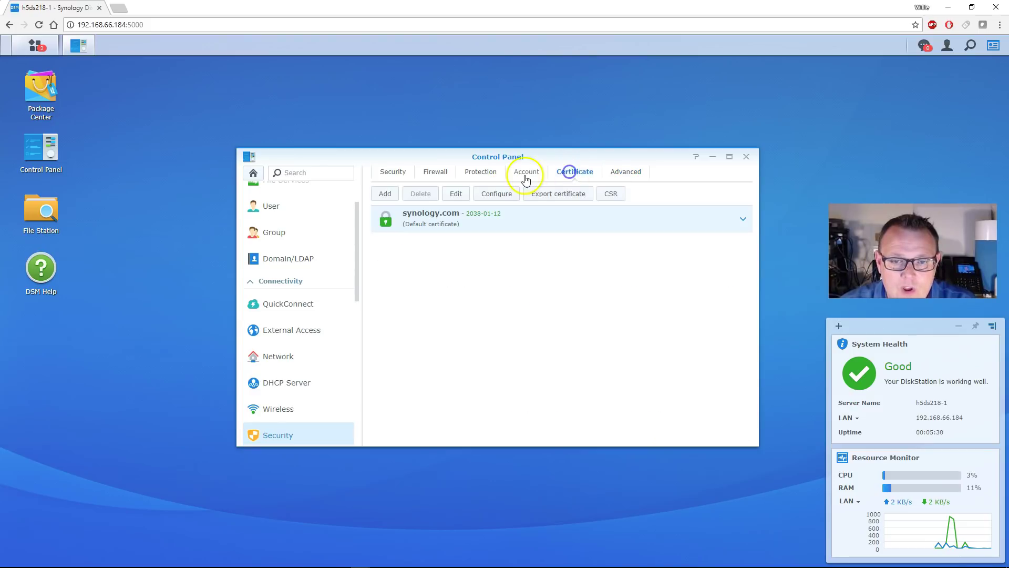
pyautogui.click(524, 174)
pyautogui.click(471, 174)
pyautogui.click(434, 171)
pyautogui.click(381, 172)
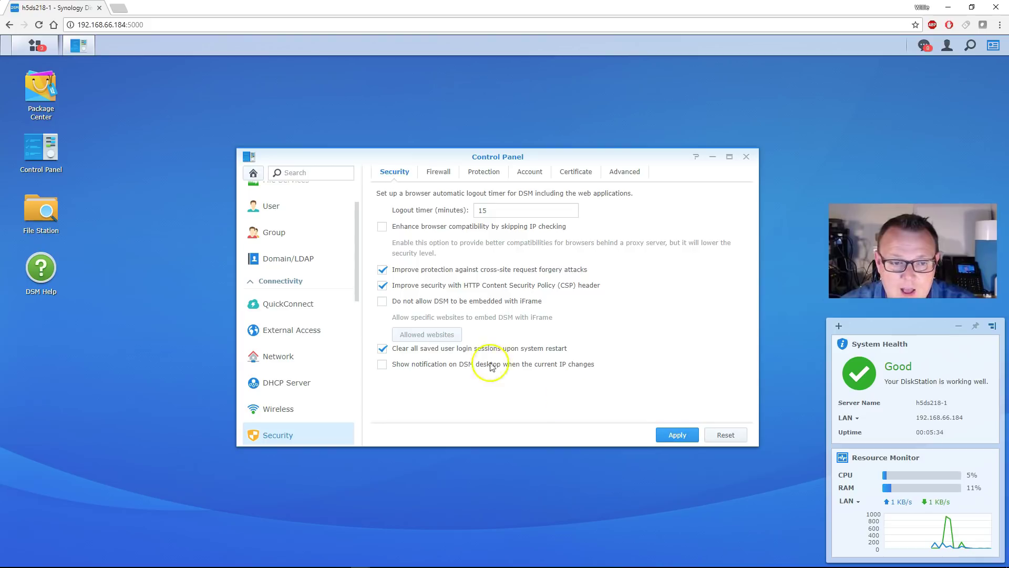
pyautogui.scroll(-2, 286, 358)
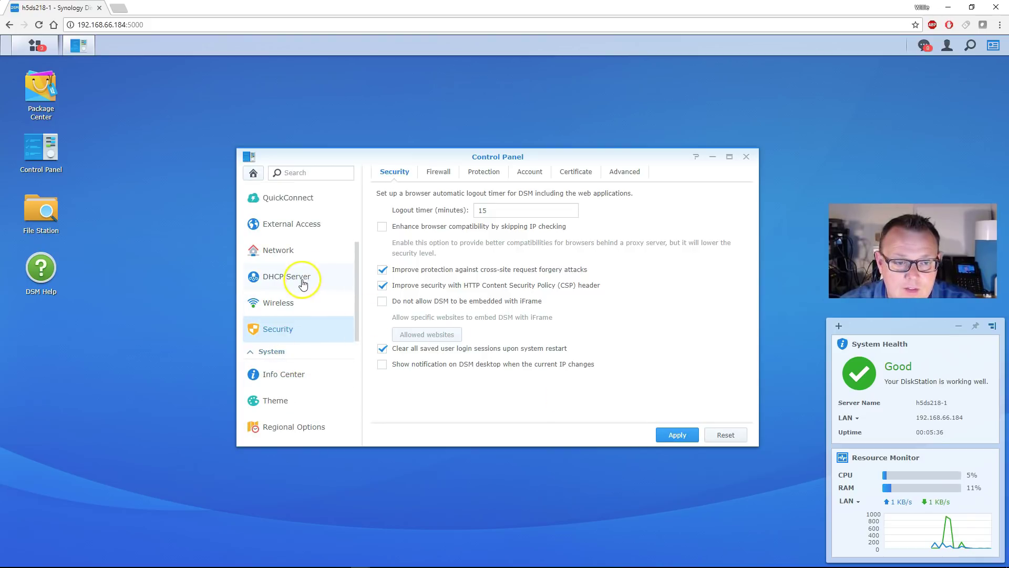
# - Enable HTTP-to-HTTPS redirection and HTTP/2 in Network's DSM Settings and apply them
pyautogui.click(293, 251)
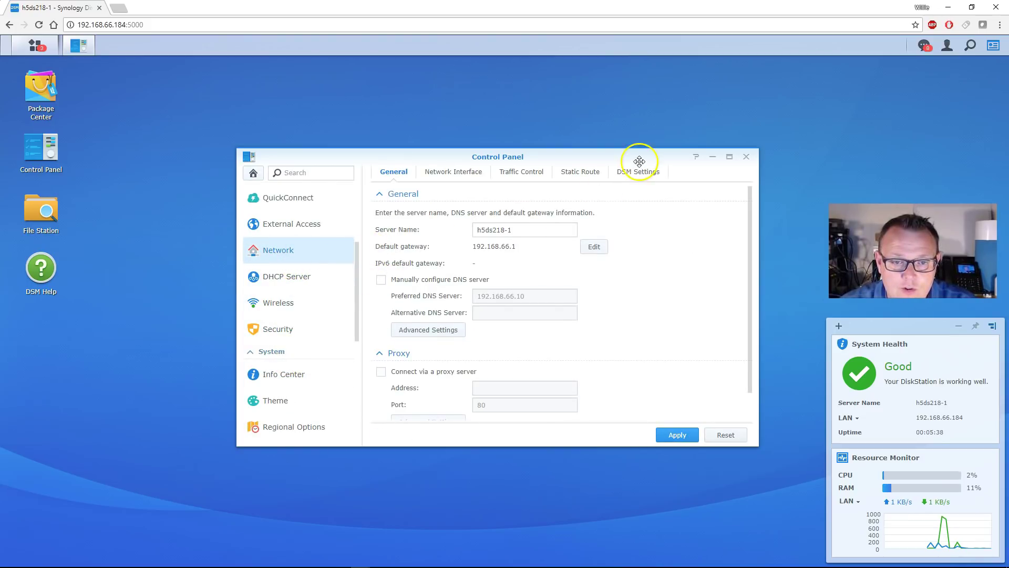
pyautogui.click(650, 175)
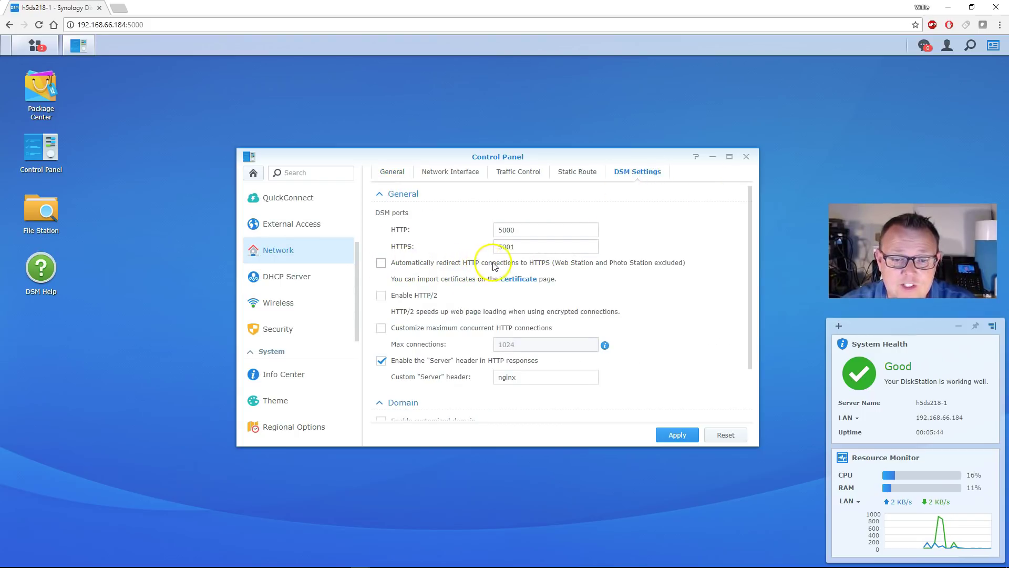
pyautogui.click(381, 263)
pyautogui.click(381, 296)
pyautogui.scroll(-2, 637, 372)
pyautogui.scroll(2, 646, 387)
pyautogui.click(678, 436)
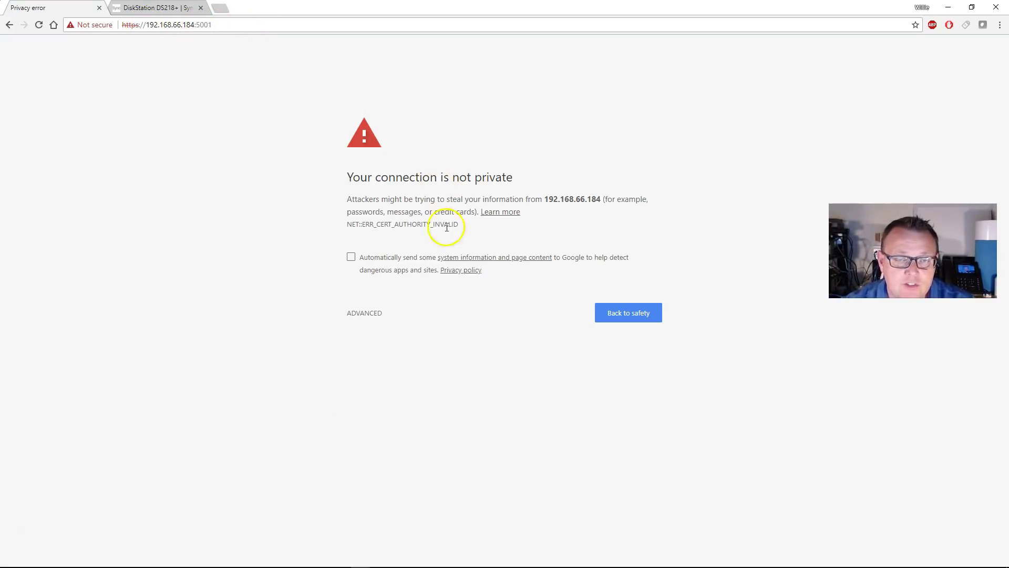
# - Bypass Chrome's certificate warning to load the DSM desktop at 192.168.66.184 over HTTPS
pyautogui.click(371, 312)
pyautogui.click(424, 396)
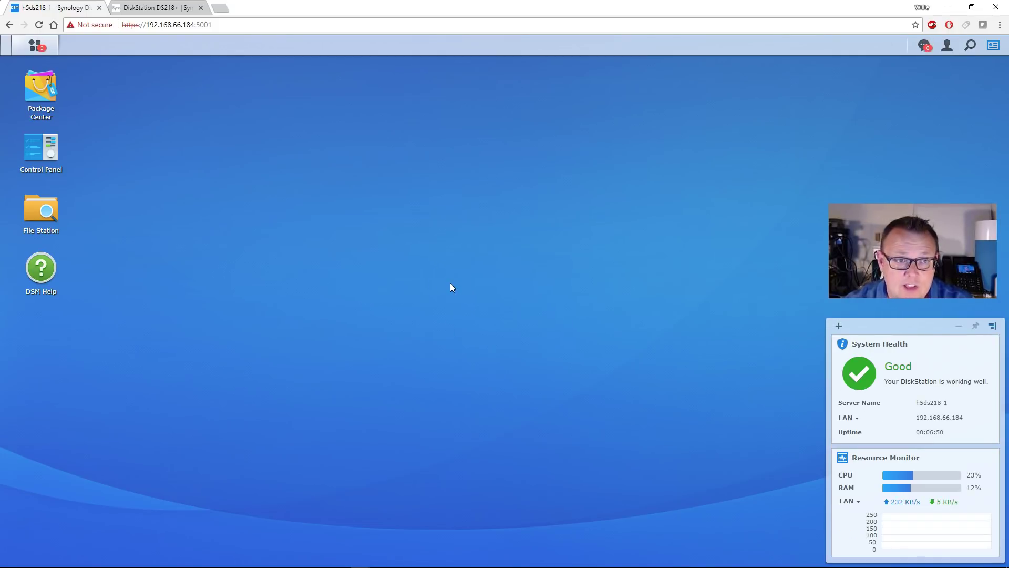
# - Review DS218+ features: AES-NI encryption, 113 MB/s read, 112 MB/s write, 4K transcoding
pyautogui.click(153, 8)
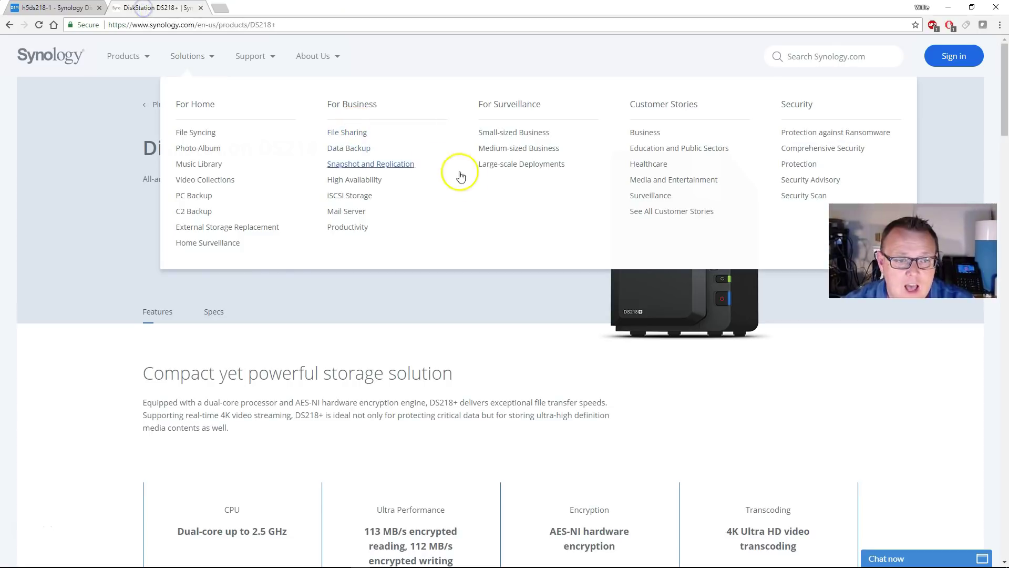
pyautogui.scroll(-1, 560, 285)
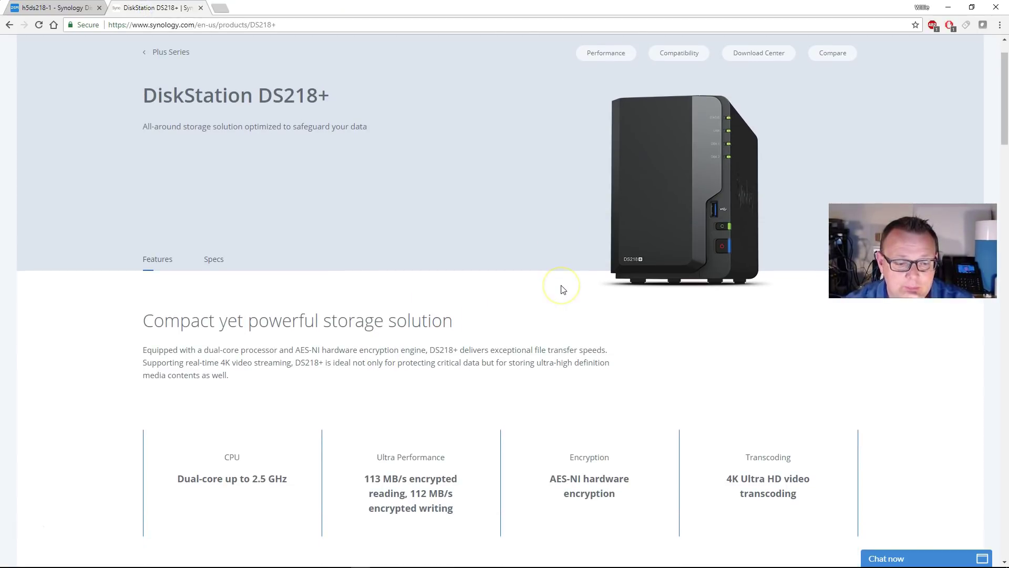
pyautogui.scroll(-1, 563, 289)
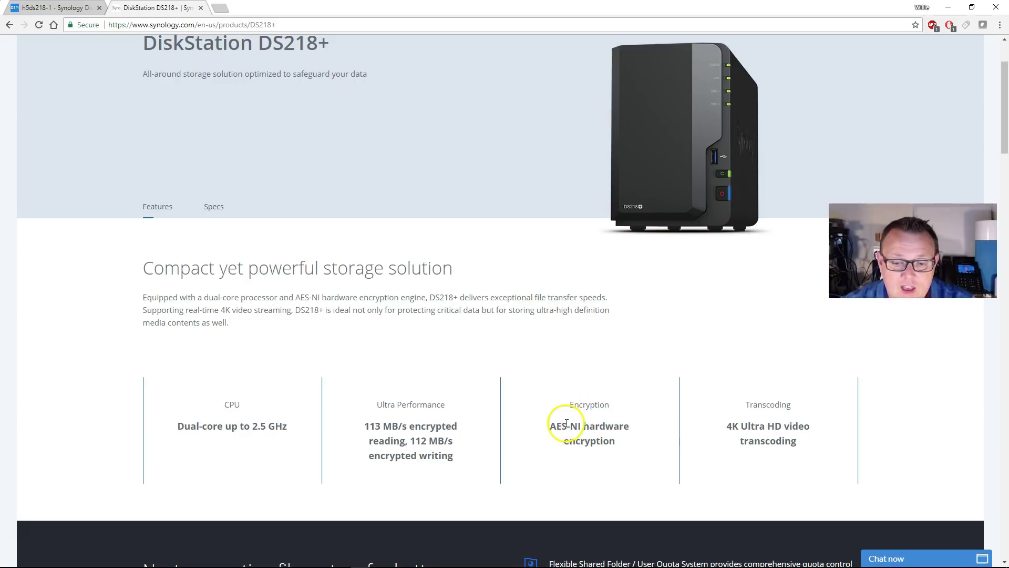
pyautogui.moveTo(554, 426); pyautogui.dragTo(627, 426)
pyautogui.click(620, 443)
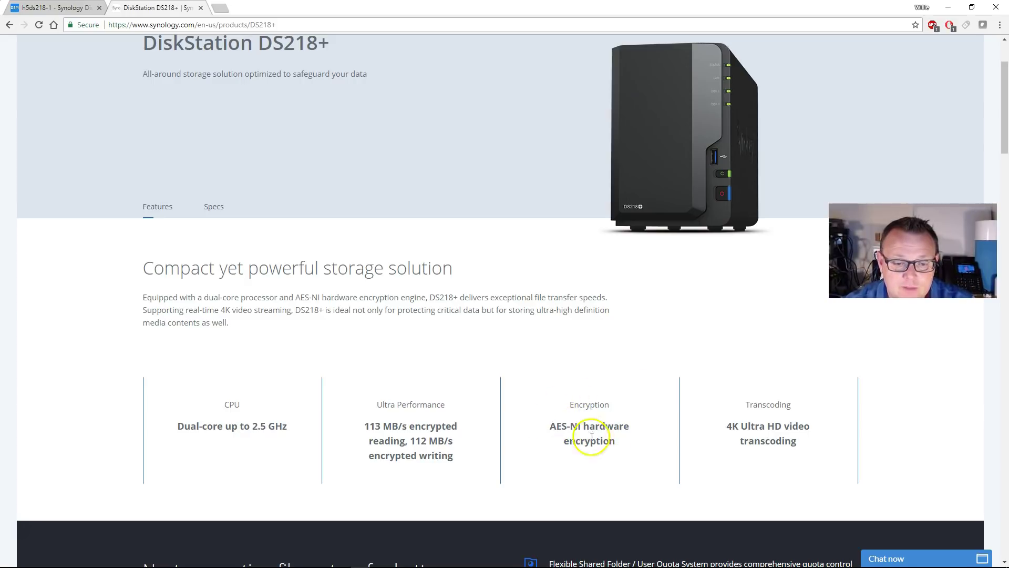
pyautogui.moveTo(367, 425); pyautogui.dragTo(403, 424)
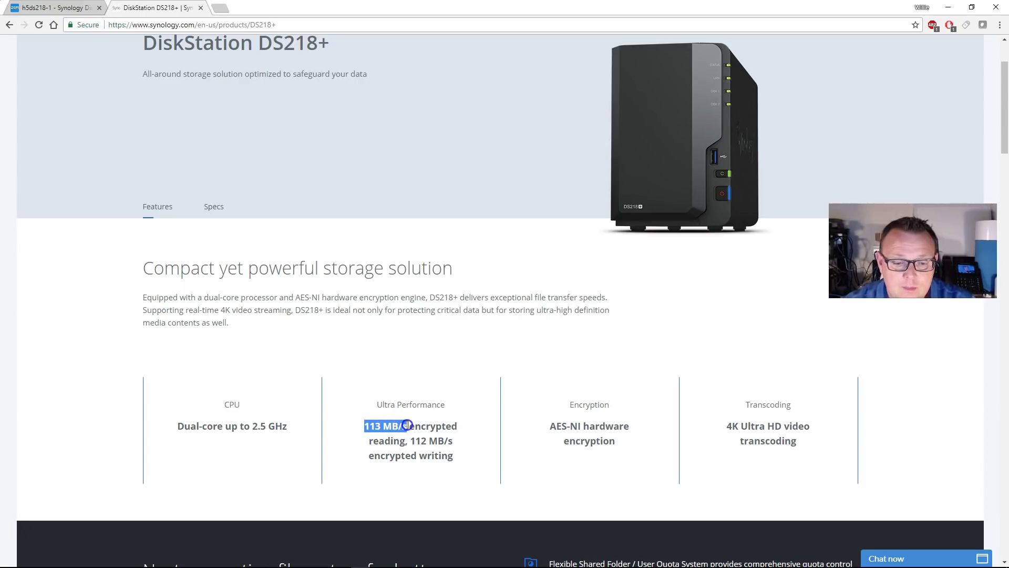
pyautogui.doubleClick(433, 426)
pyautogui.click(426, 436)
pyautogui.moveTo(412, 440); pyautogui.dragTo(461, 458)
pyautogui.click(461, 459)
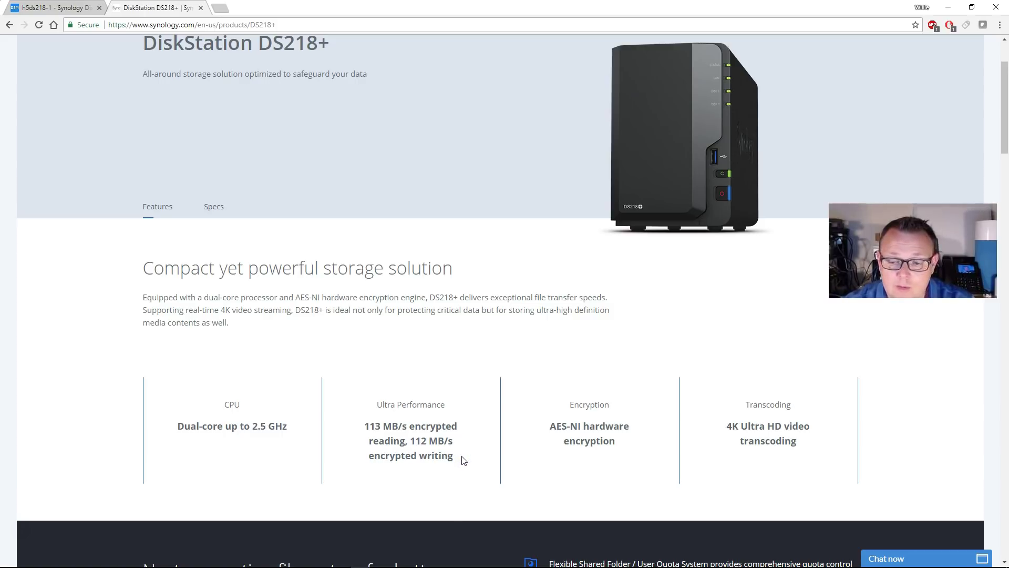
pyautogui.moveTo(718, 432); pyautogui.dragTo(815, 434)
pyautogui.click(815, 445)
pyautogui.scroll(2, 401, 377)
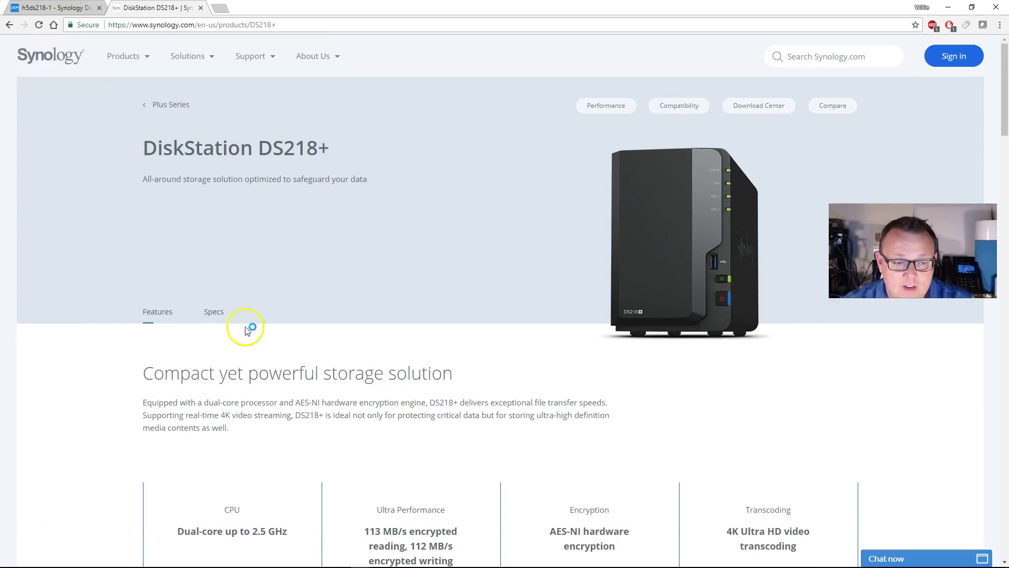
# - Check DS218+ specs: H.265 4K transcoding, 6 GB max memory, 24 TB max raw capacity
pyautogui.click(214, 313)
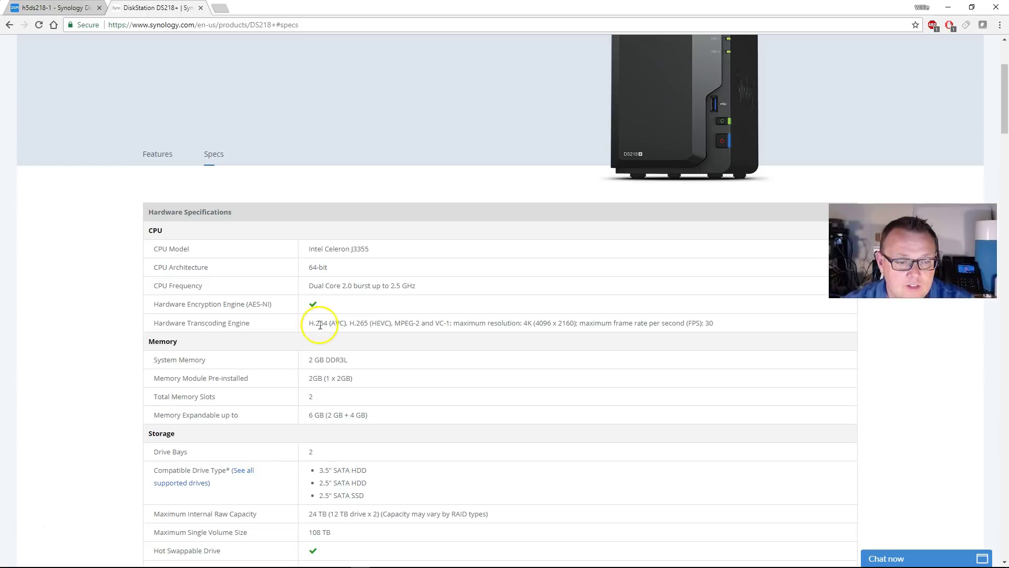
pyautogui.doubleClick(359, 323)
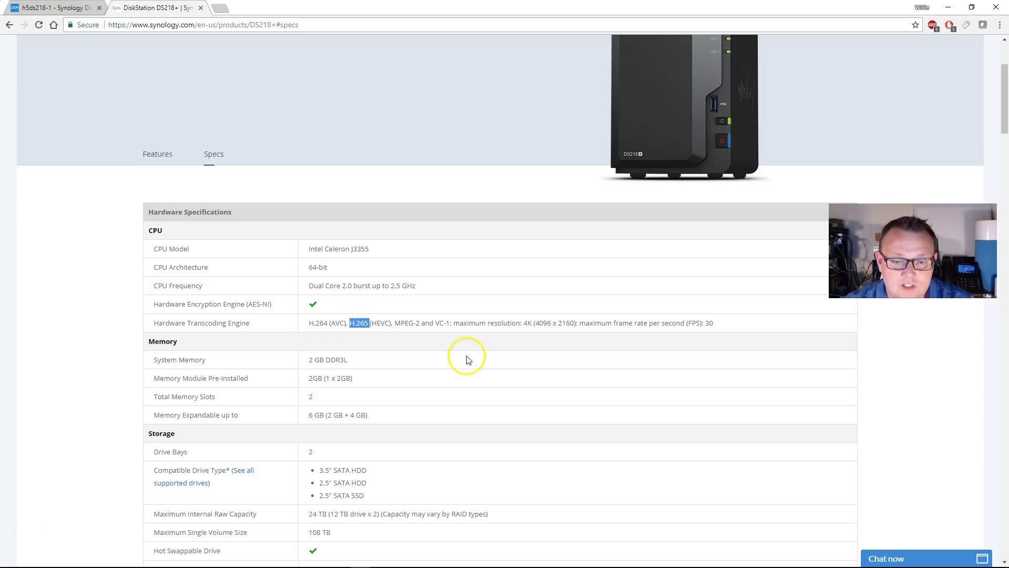
pyautogui.moveTo(524, 323); pyautogui.dragTo(536, 323)
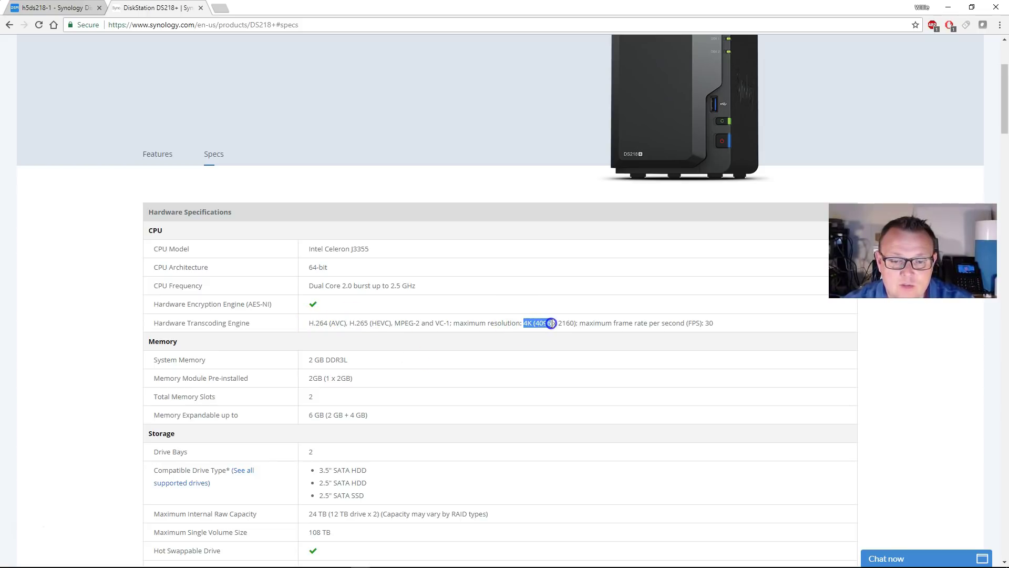
pyautogui.scroll(-2, 604, 338)
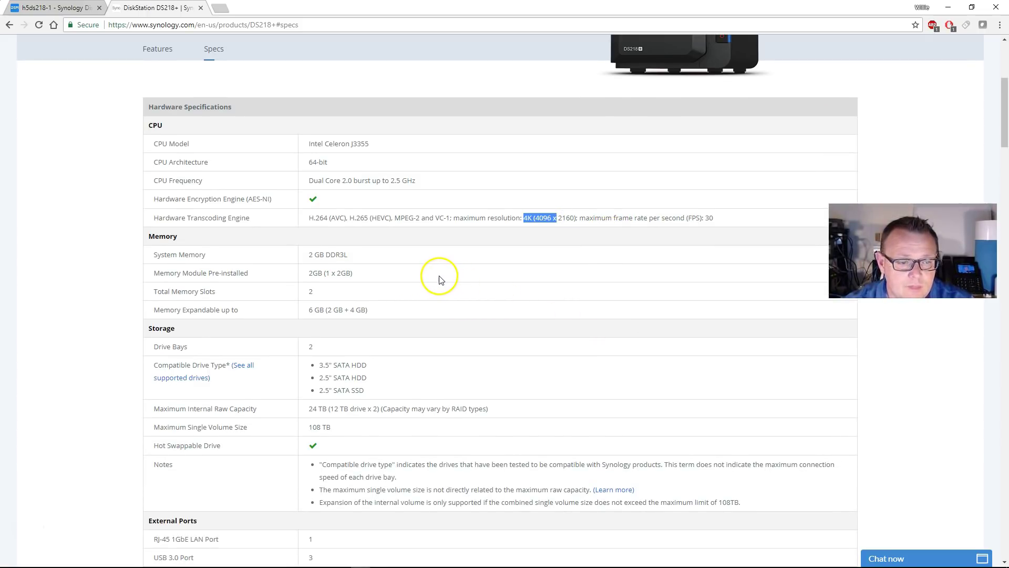
pyautogui.moveTo(309, 310); pyautogui.dragTo(326, 309)
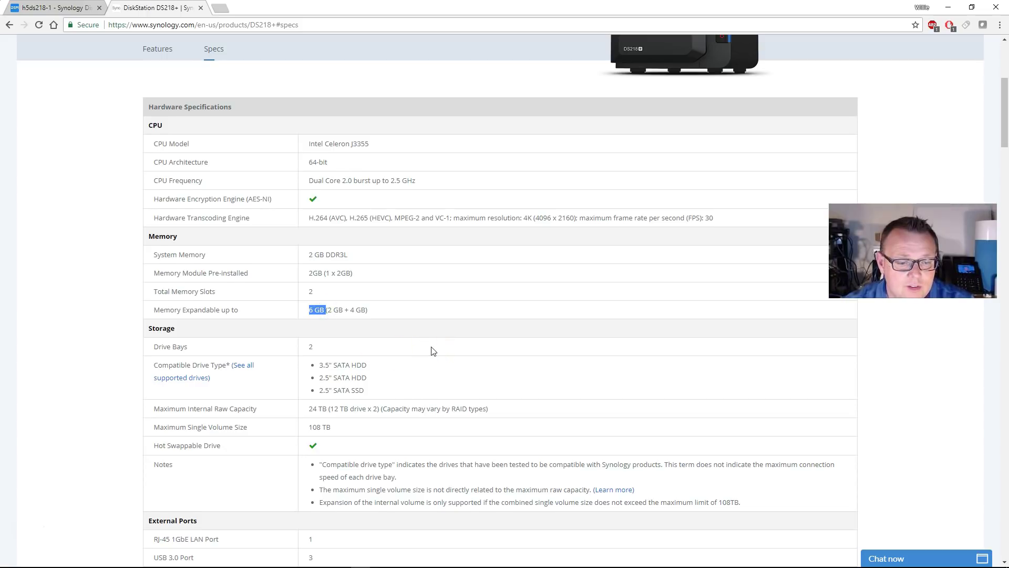
pyautogui.scroll(-1, 432, 351)
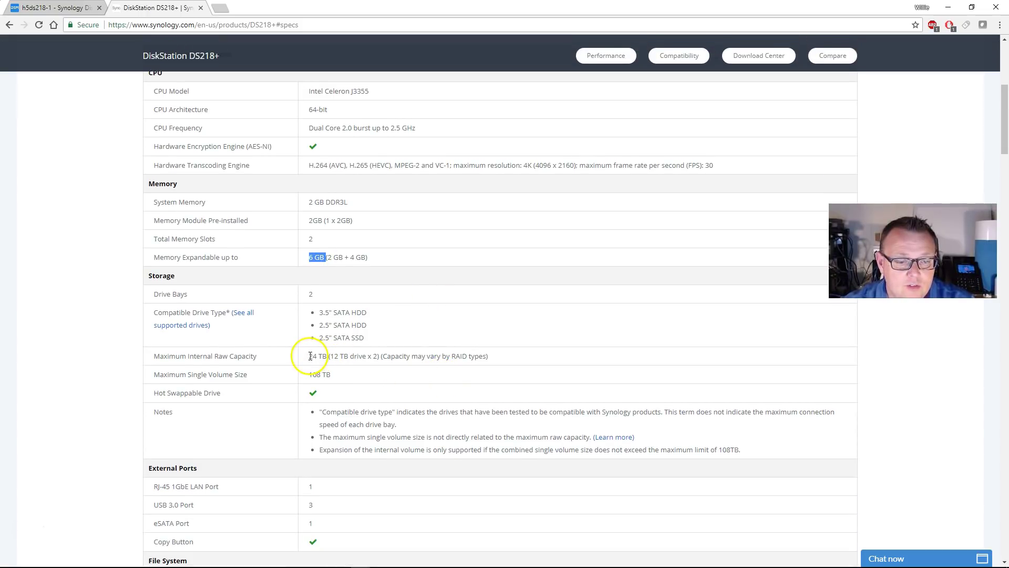
pyautogui.moveTo(310, 356); pyautogui.dragTo(362, 354)
pyautogui.scroll(-1, 450, 383)
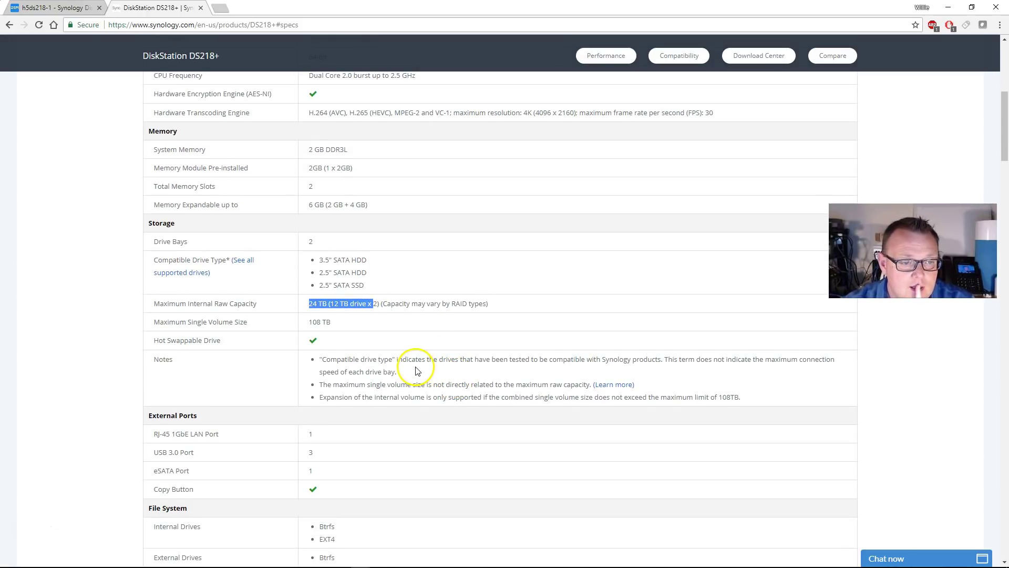
pyautogui.scroll(-9, 514, 339)
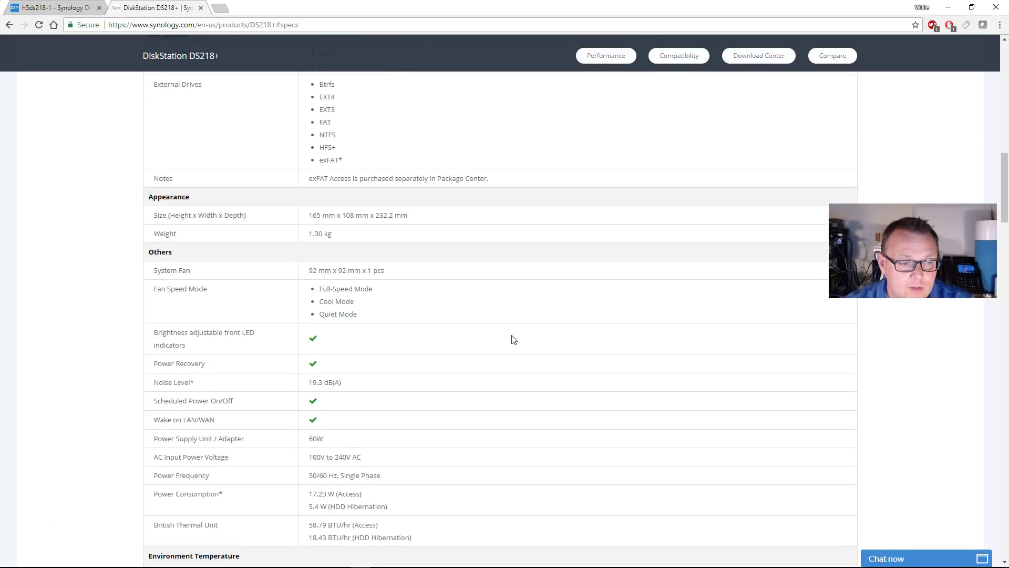
pyautogui.scroll(16, 513, 339)
pyautogui.click(148, 83)
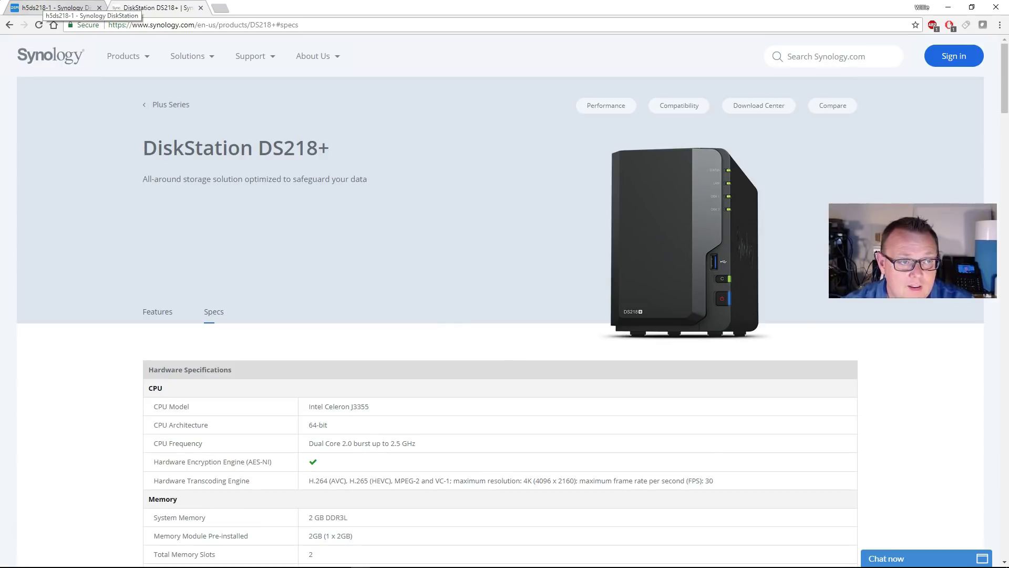
# - Back in DSM, bring up Control Panel's Network Interface list
pyautogui.click(53, 8)
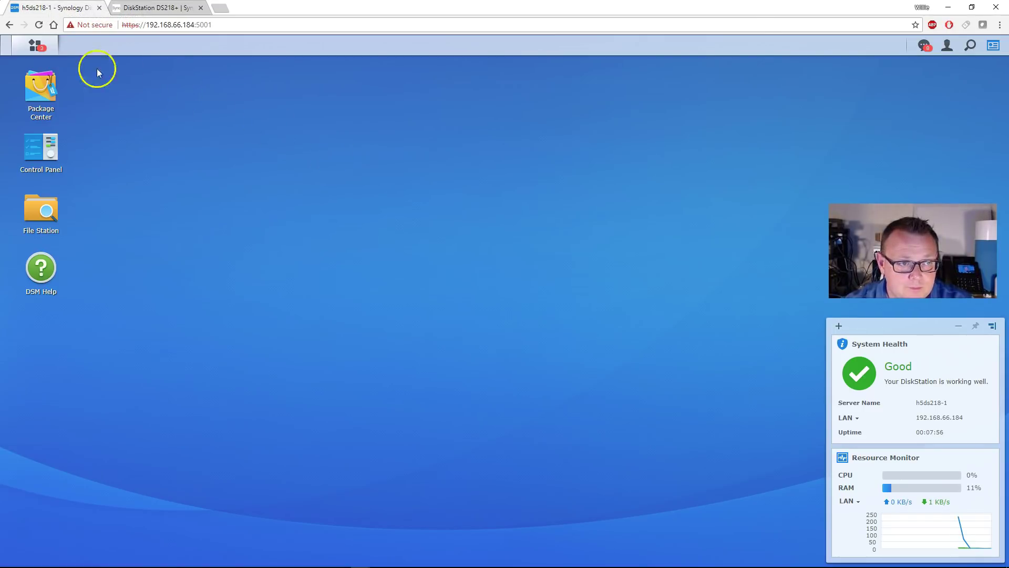
pyautogui.click(31, 45)
pyautogui.click(338, 240)
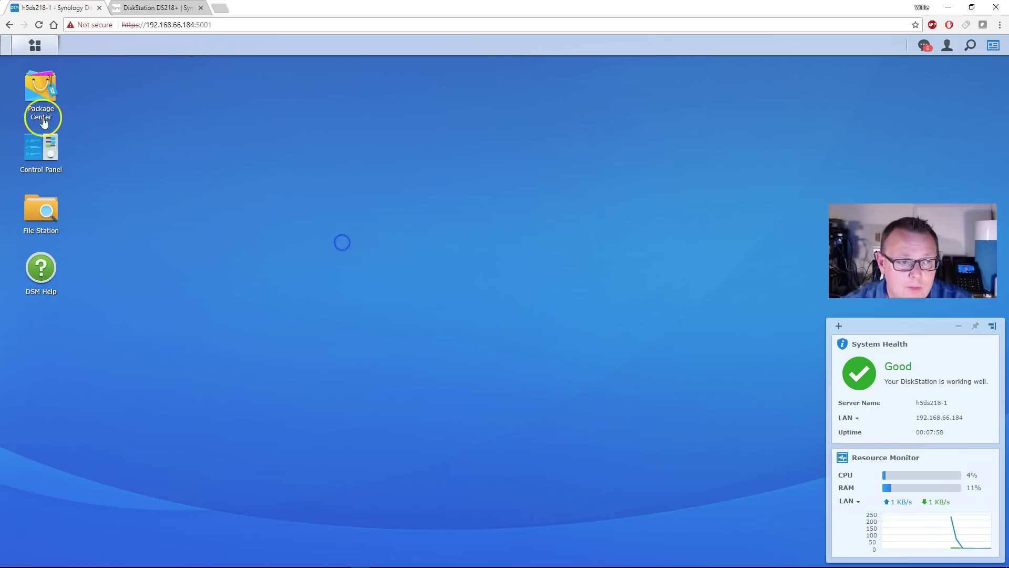
pyautogui.click(36, 156)
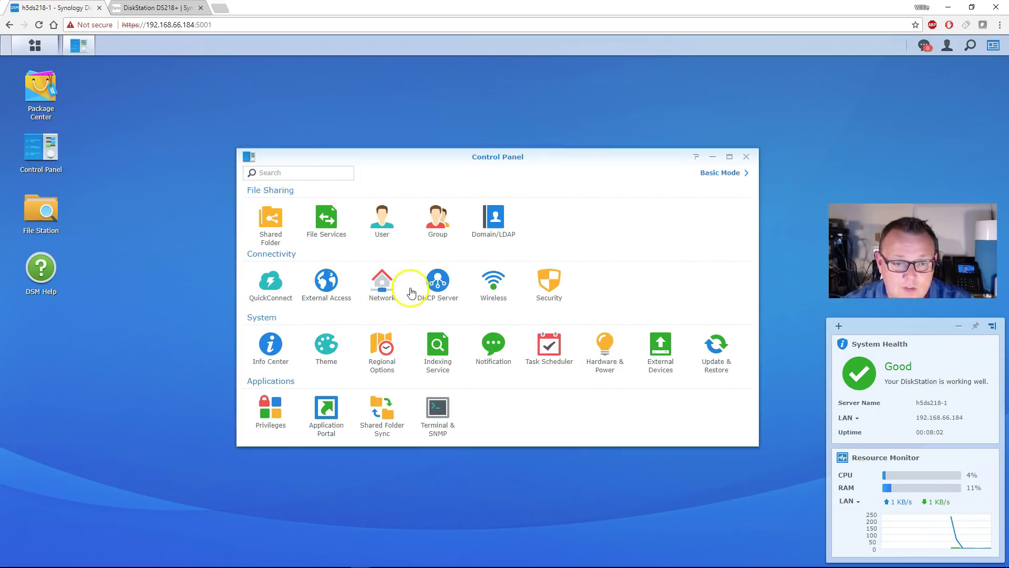
pyautogui.click(380, 278)
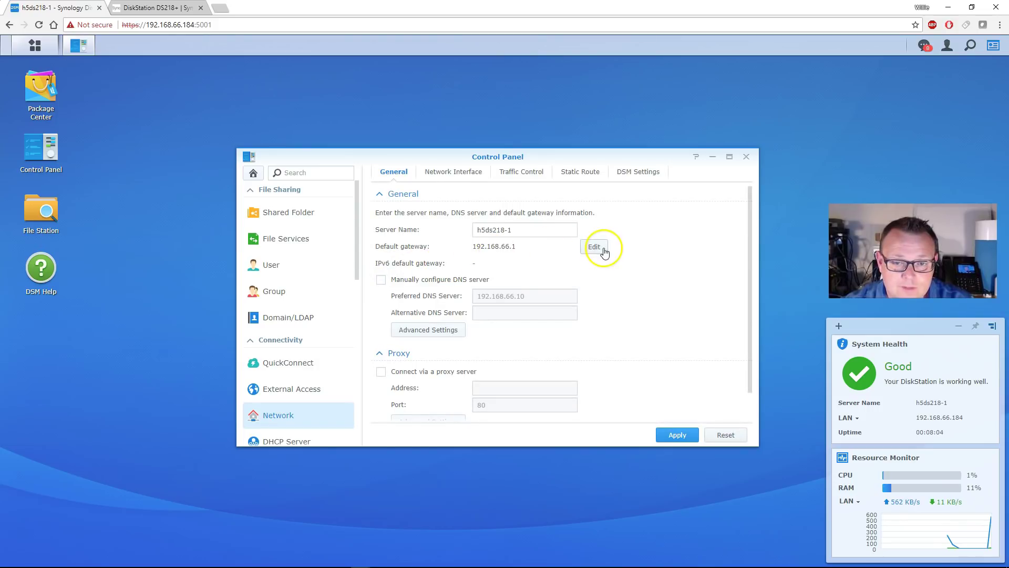
pyautogui.click(453, 172)
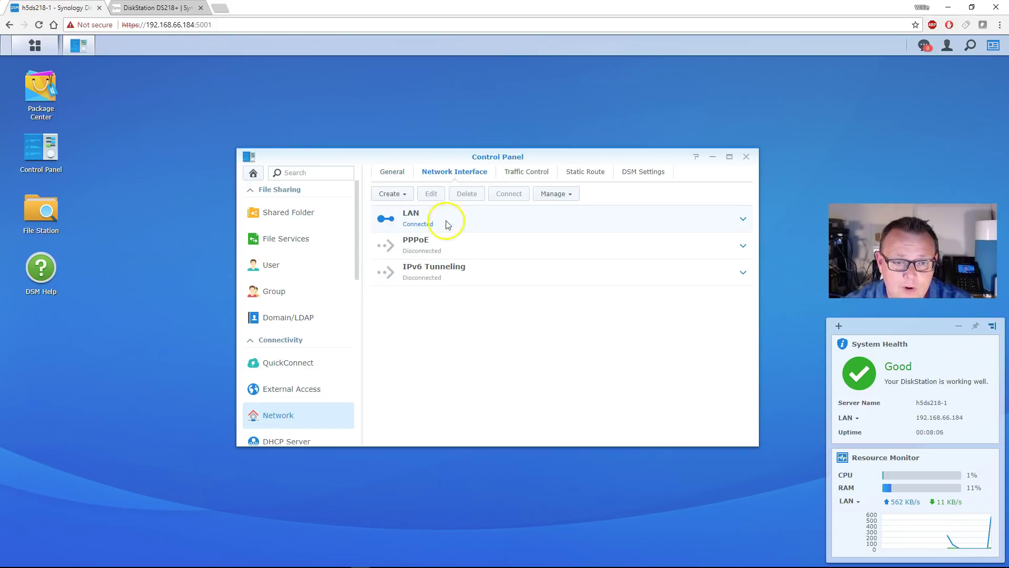
# - Set LAN to manual configuration: IP 192.168.66.250, gateway 192.168.66.1, DNS 192.168.66.10
pyautogui.click(427, 221)
pyautogui.click(433, 194)
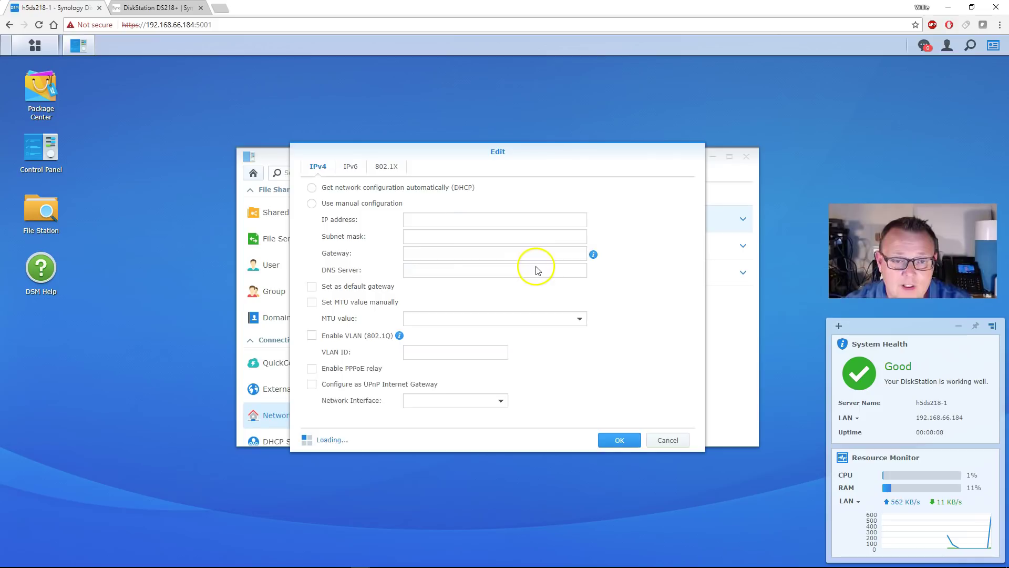
pyautogui.click(311, 203)
pyautogui.click(474, 222)
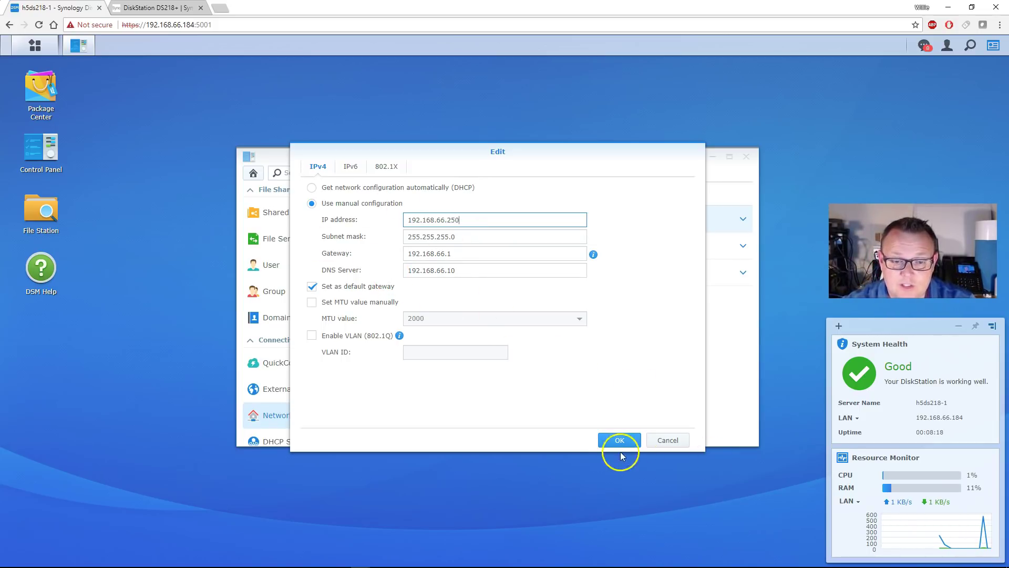
# - Save the static IP and bypass the certificate warning to reach DSM at 192.168.66.250:5001
pyautogui.click(617, 440)
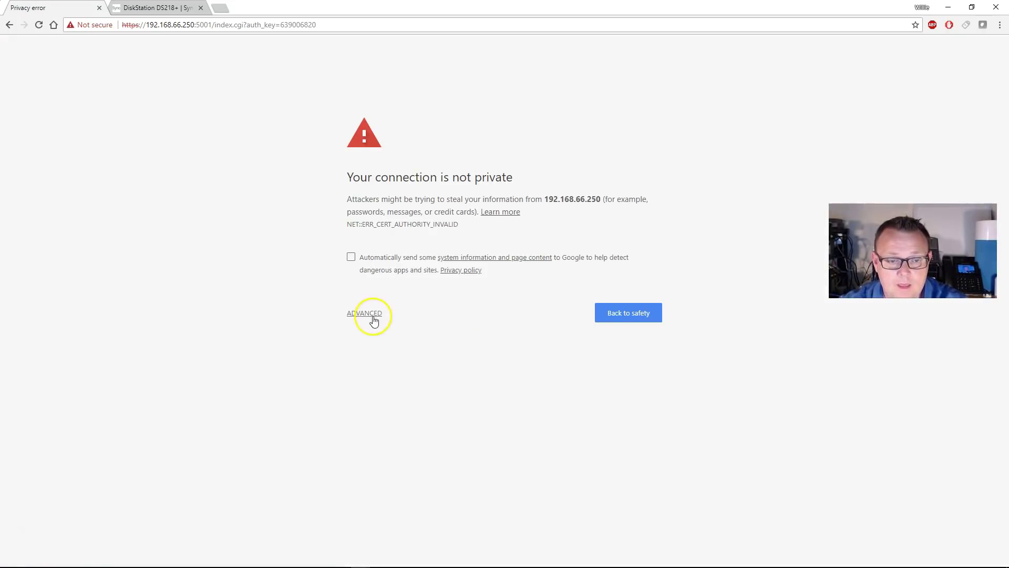
pyautogui.click(371, 314)
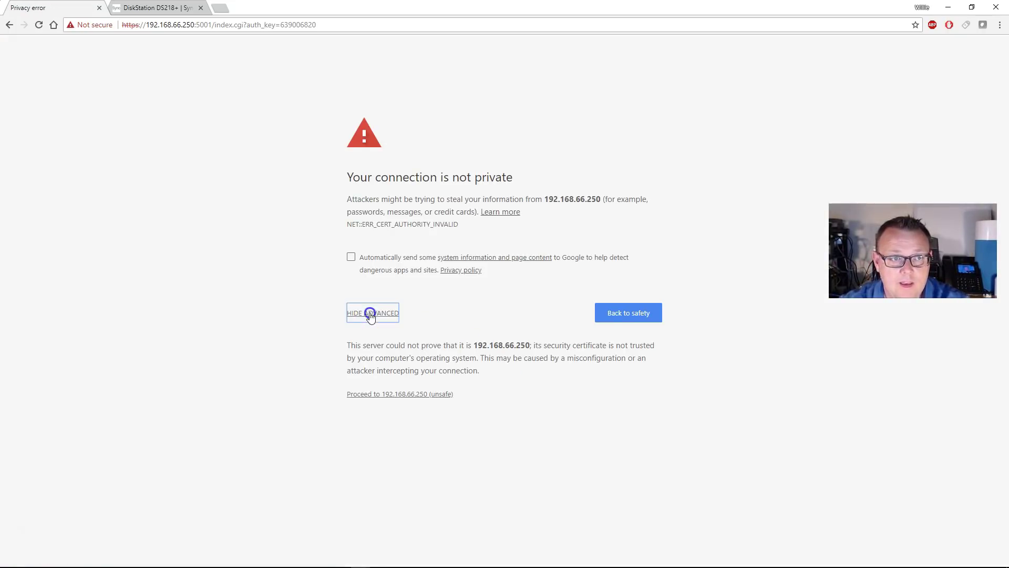
pyautogui.click(400, 394)
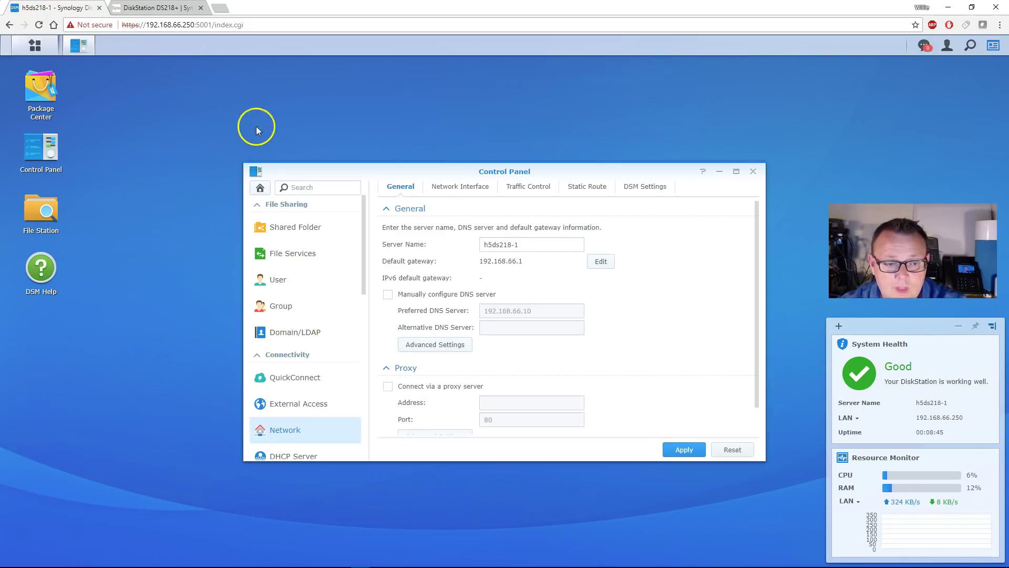
pyautogui.scroll(-5, 348, 242)
pyautogui.scroll(5, 348, 243)
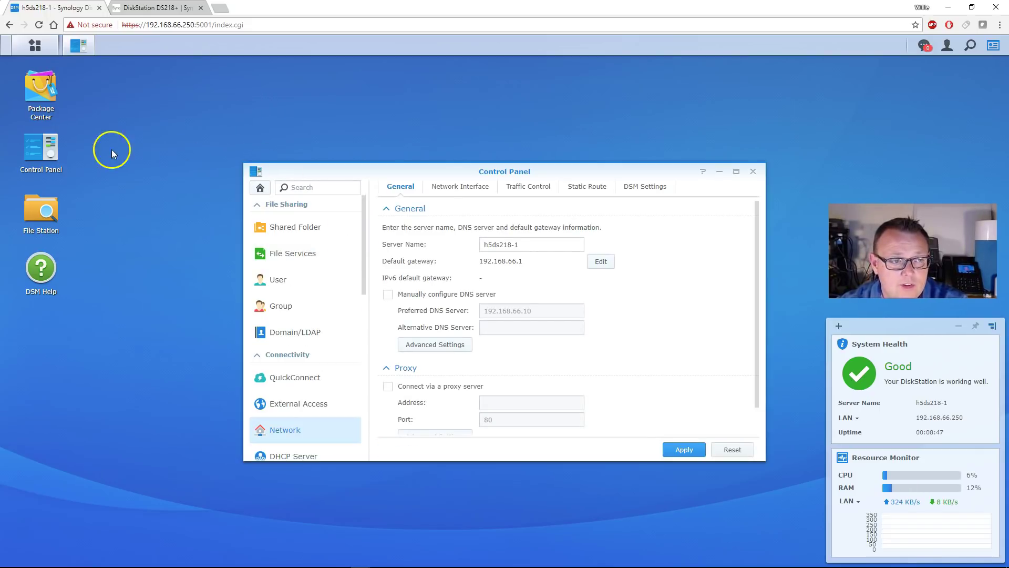
# - Open Package Center and show the All packages category
pyautogui.click(41, 90)
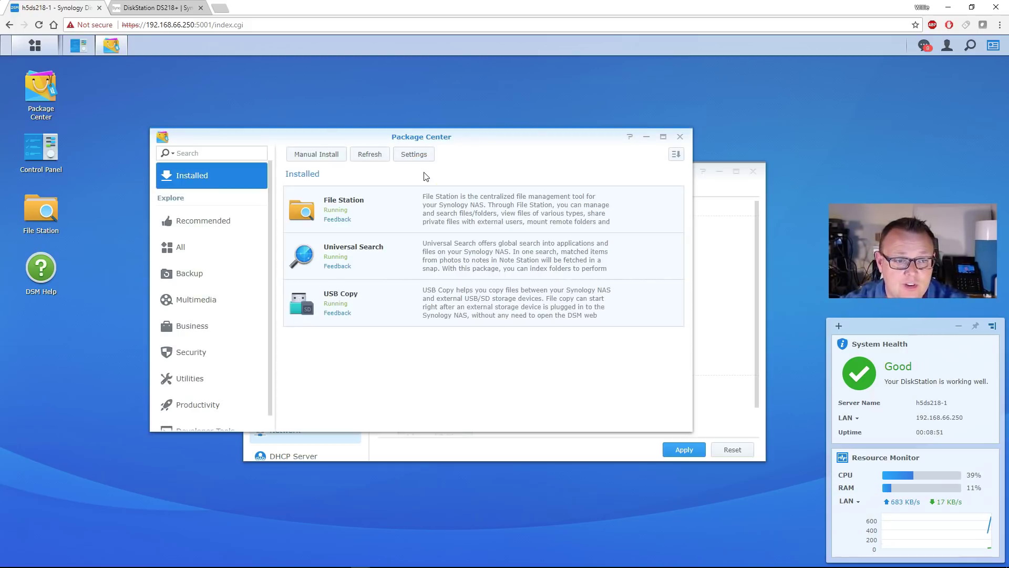
pyautogui.click(188, 279)
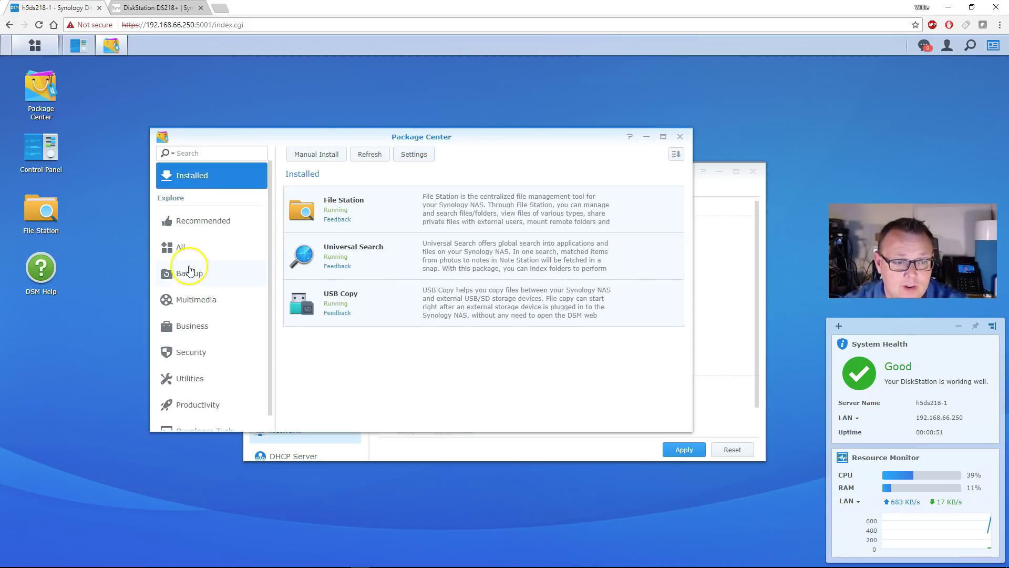
pyautogui.click(245, 240)
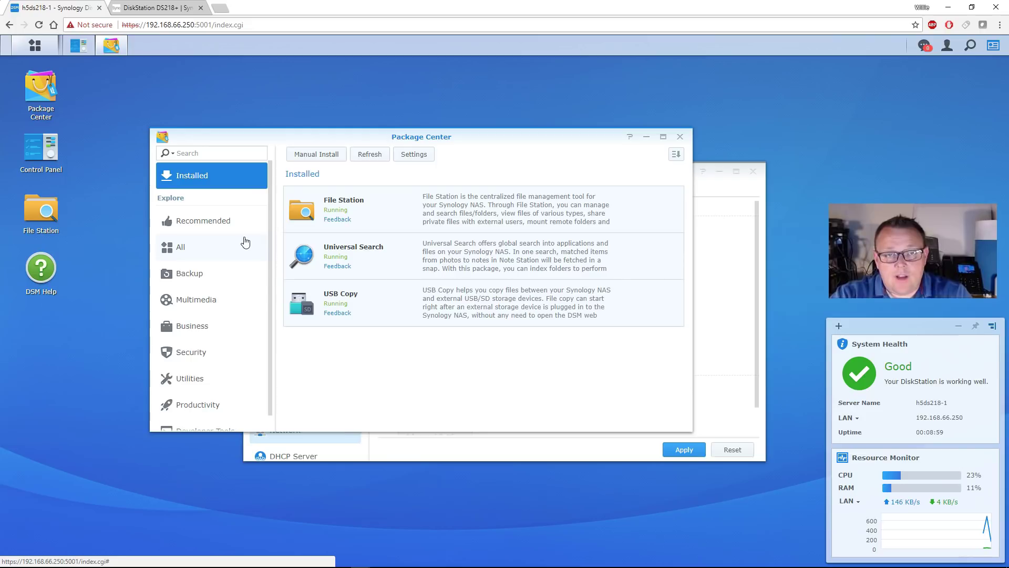
pyautogui.click(177, 257)
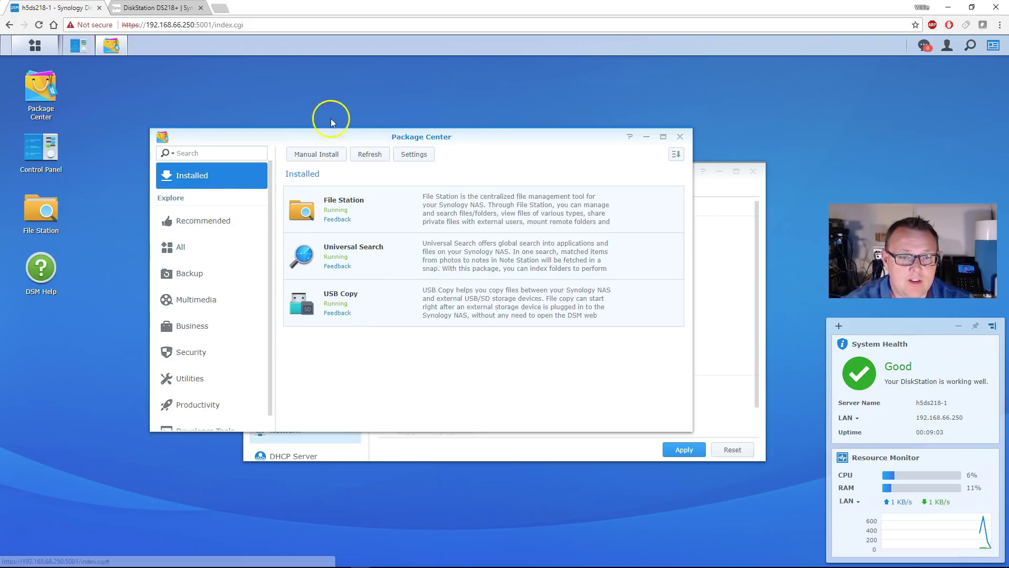
pyautogui.click(184, 246)
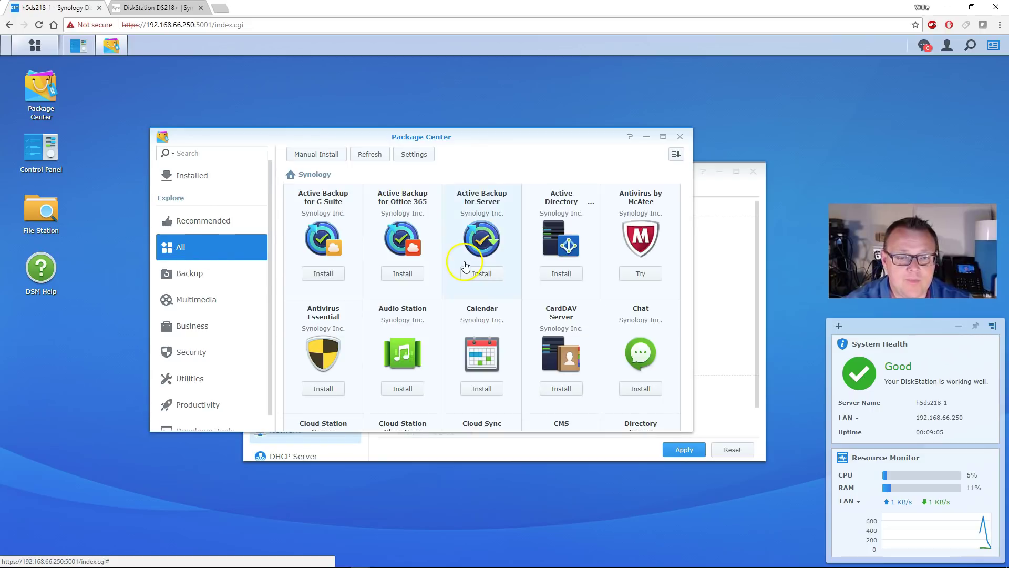
pyautogui.click(678, 290)
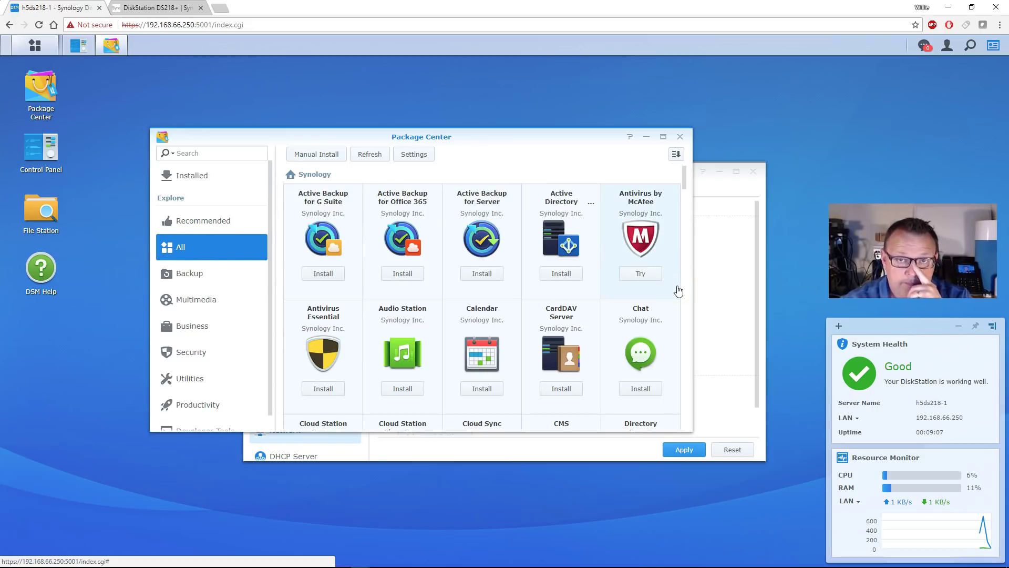
pyautogui.click(550, 270)
# - Scroll the package grid down to locate Hyper Backup
pyautogui.scroll(-2, 549, 279)
pyautogui.scroll(2, 548, 282)
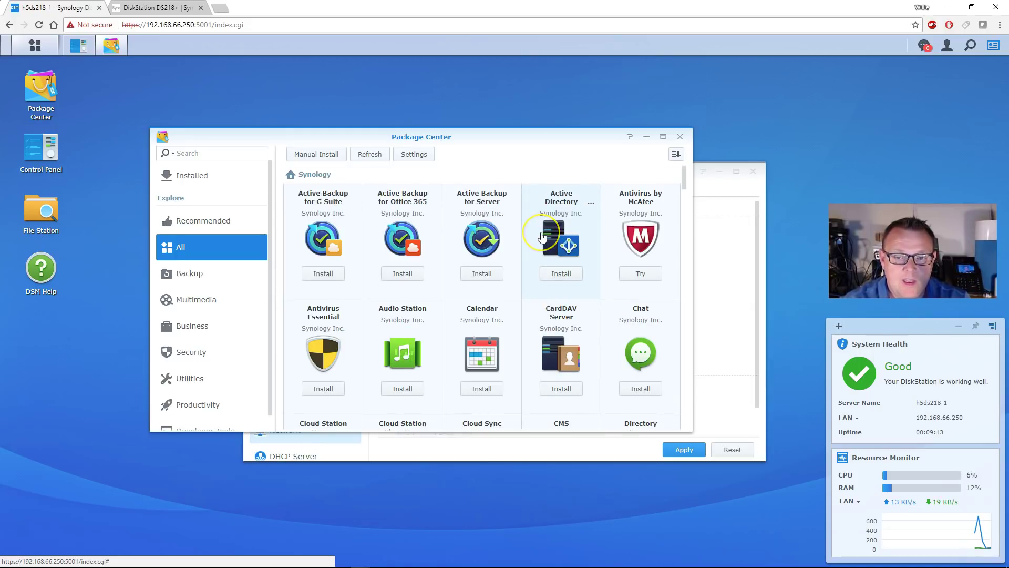
pyautogui.scroll(-15, 548, 243)
pyautogui.scroll(-15, 547, 235)
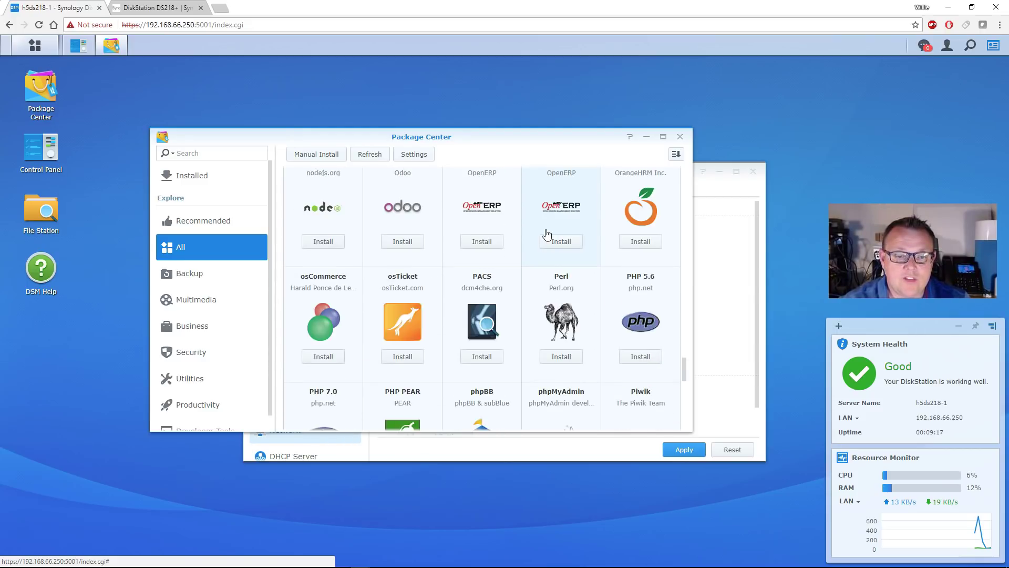
pyautogui.scroll(-8, 557, 263)
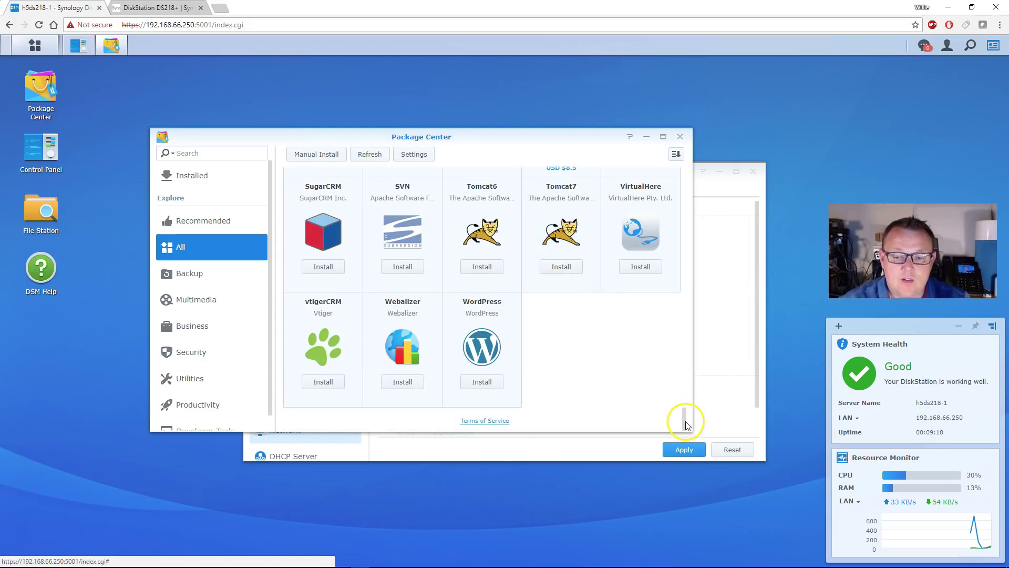
pyautogui.moveTo(683, 419); pyautogui.dragTo(682, 173)
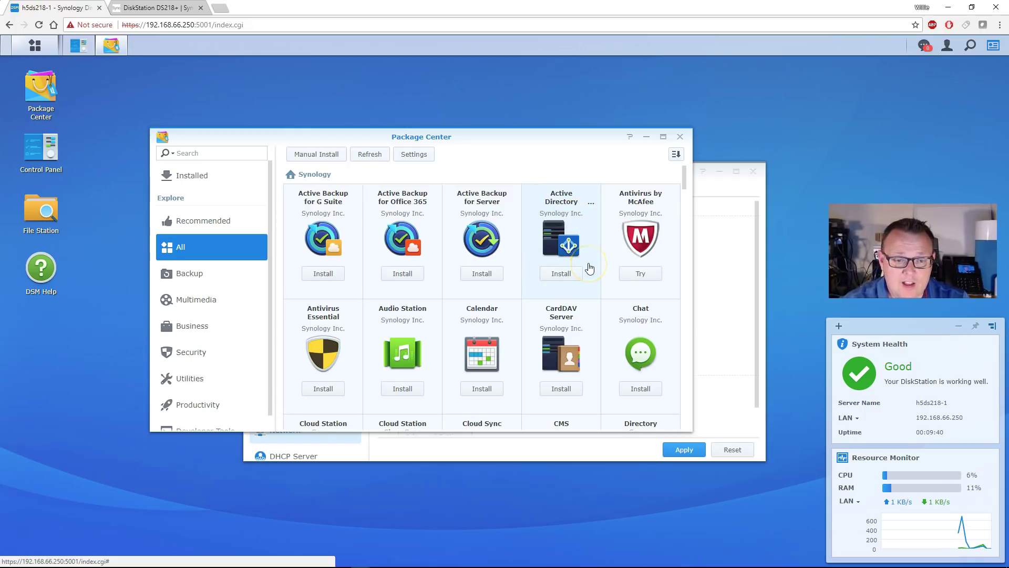
pyautogui.moveTo(684, 179); pyautogui.dragTo(690, 216)
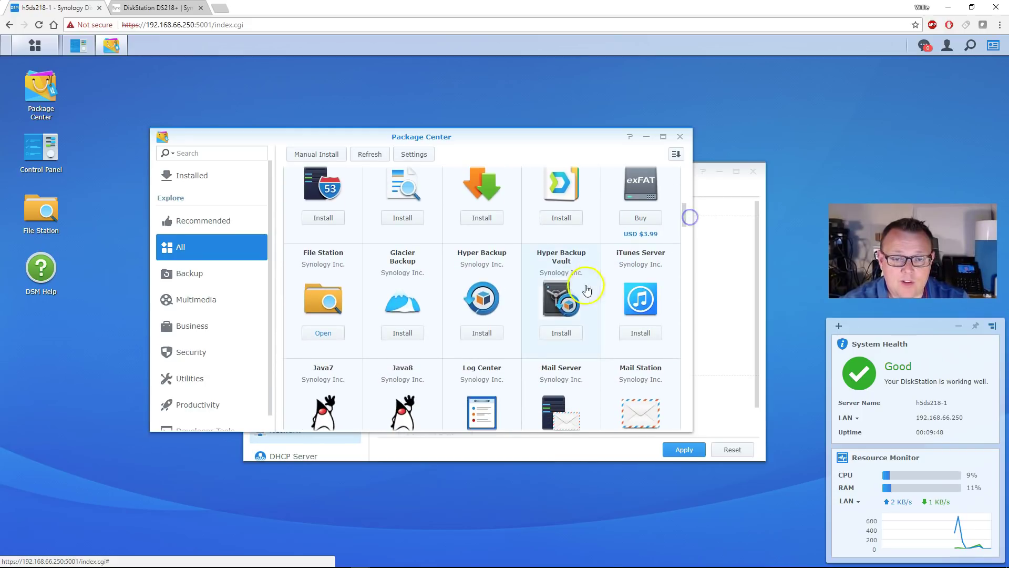
# - Install the Hyper Backup and Hyper Backup Vault packages
pyautogui.click(481, 332)
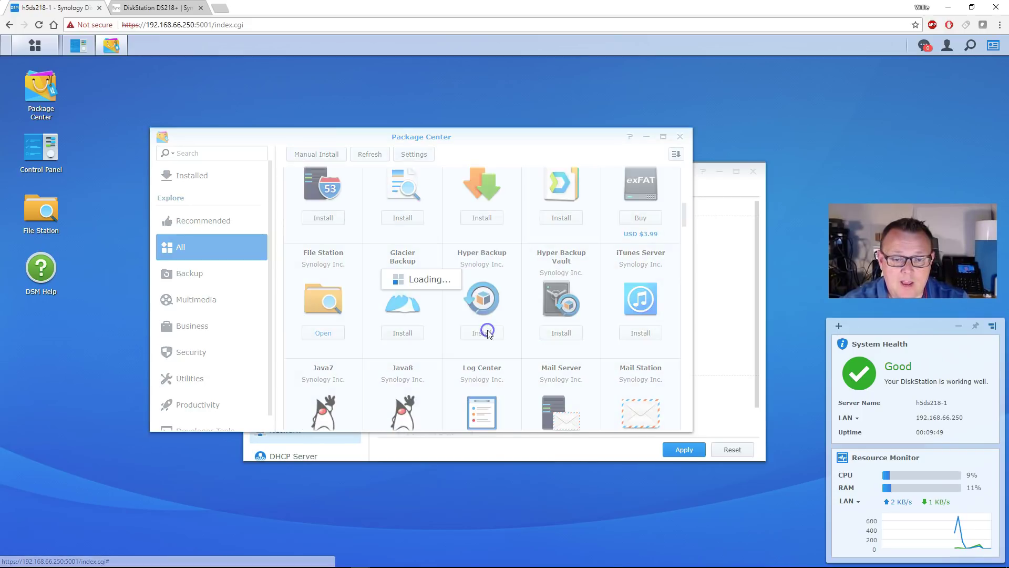
pyautogui.click(564, 332)
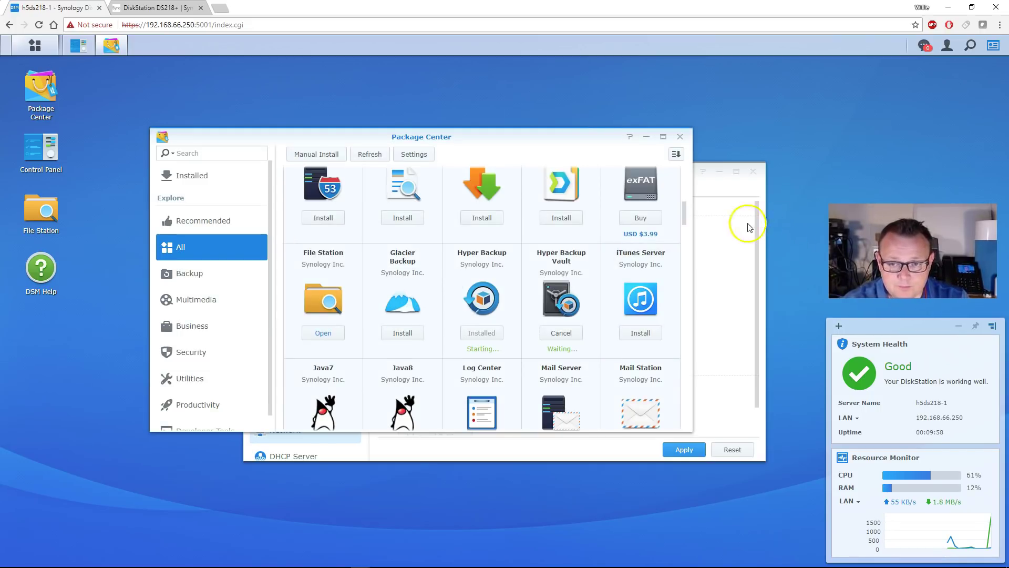
pyautogui.moveTo(686, 216)
pyautogui.mouseDown()
pyautogui.moveTo(687, 176)
pyautogui.moveTo(682, 231)
pyautogui.mouseUp()
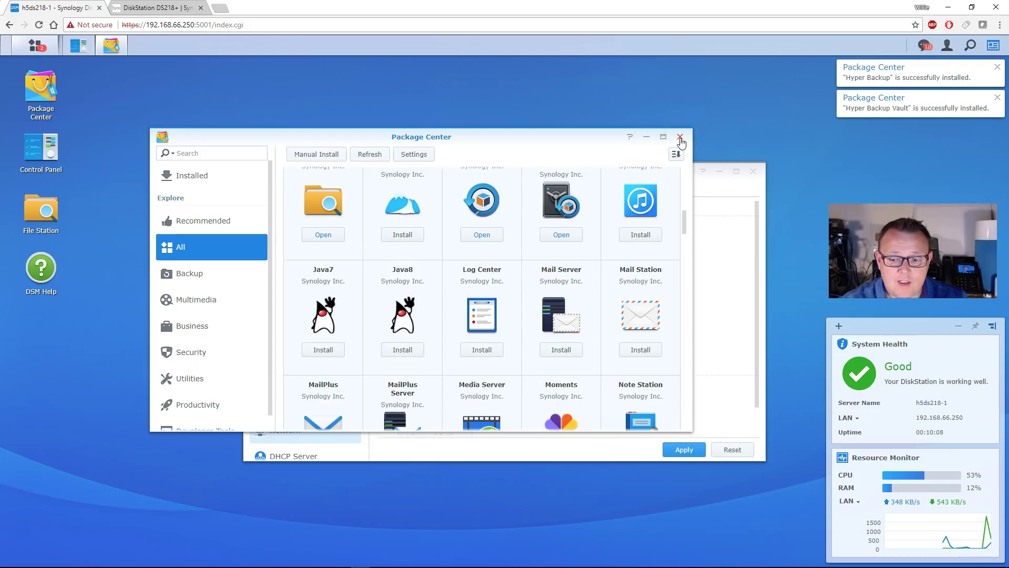
pyautogui.moveTo(685, 228); pyautogui.dragTo(685, 174)
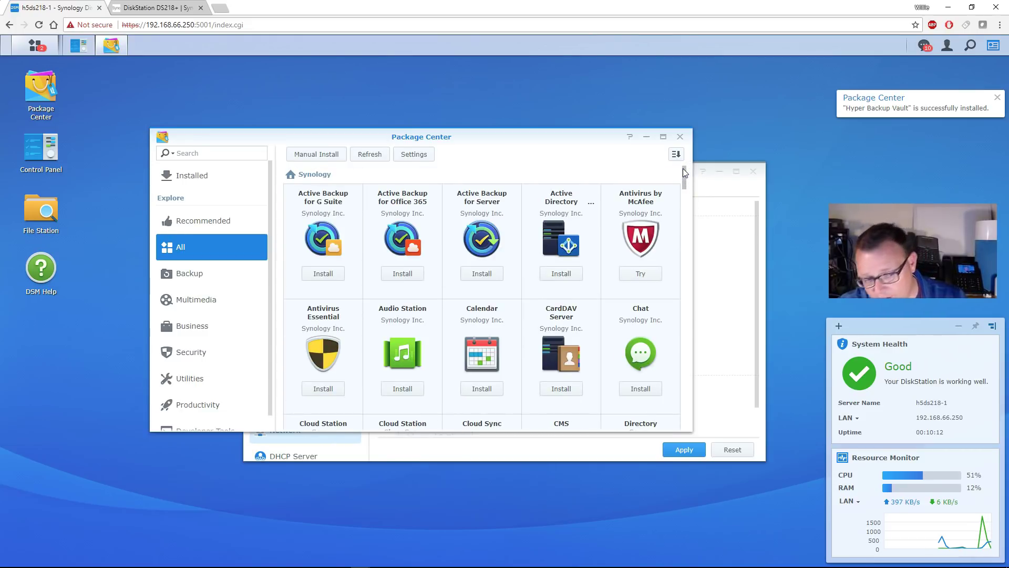